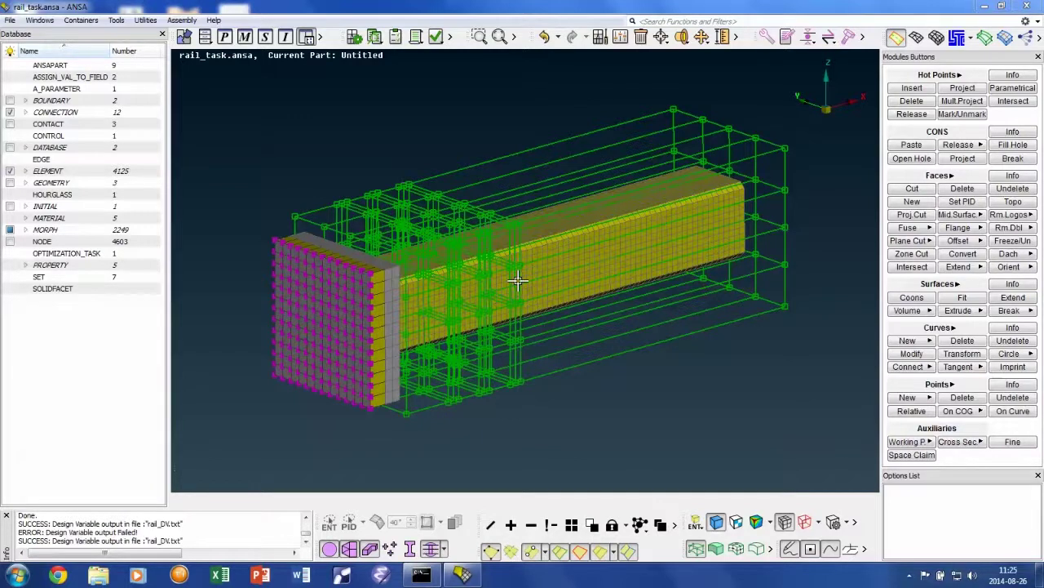
Step: Toggle the green morph boxes off and on, then expand OPTIMIZATION_TASK_2 in the Task Manager
mouse_move(536, 297)
left_mouse_down("ctrl")
mouse_move(526, 287)
mouse_move(531, 301)
left_mouse_up("ctrl")
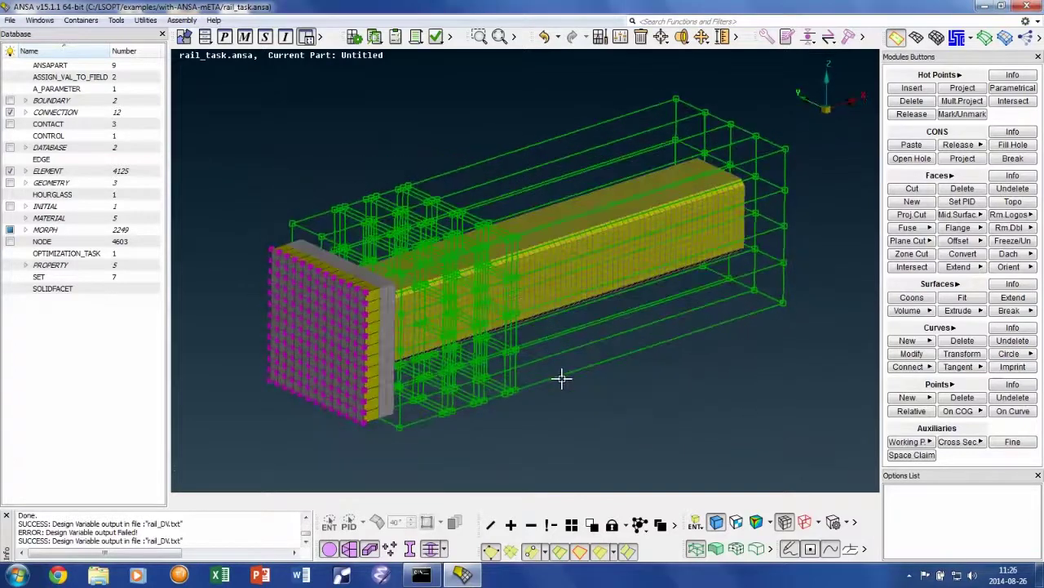
left_click(695, 549)
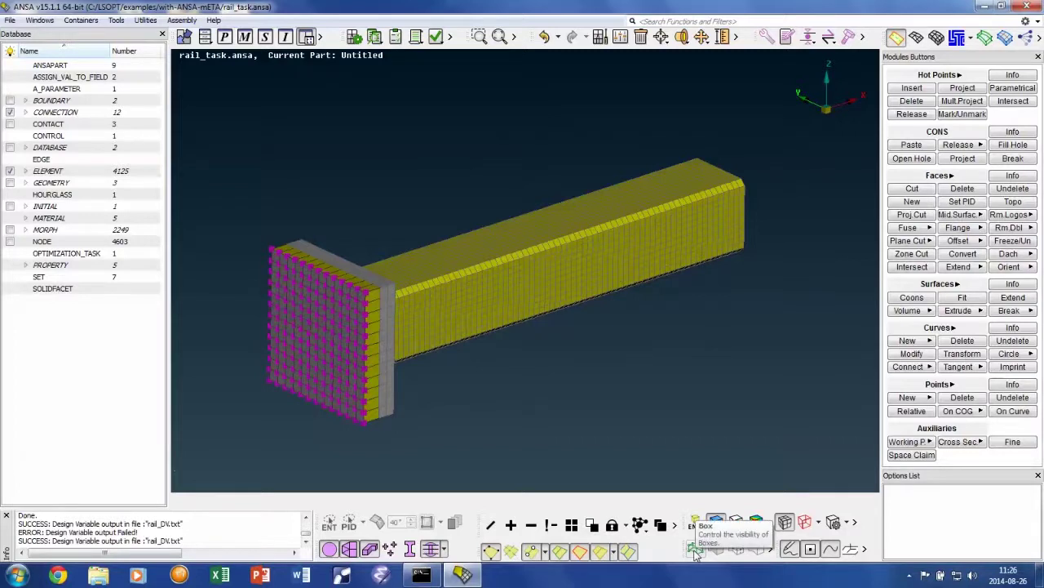
left_click(696, 551)
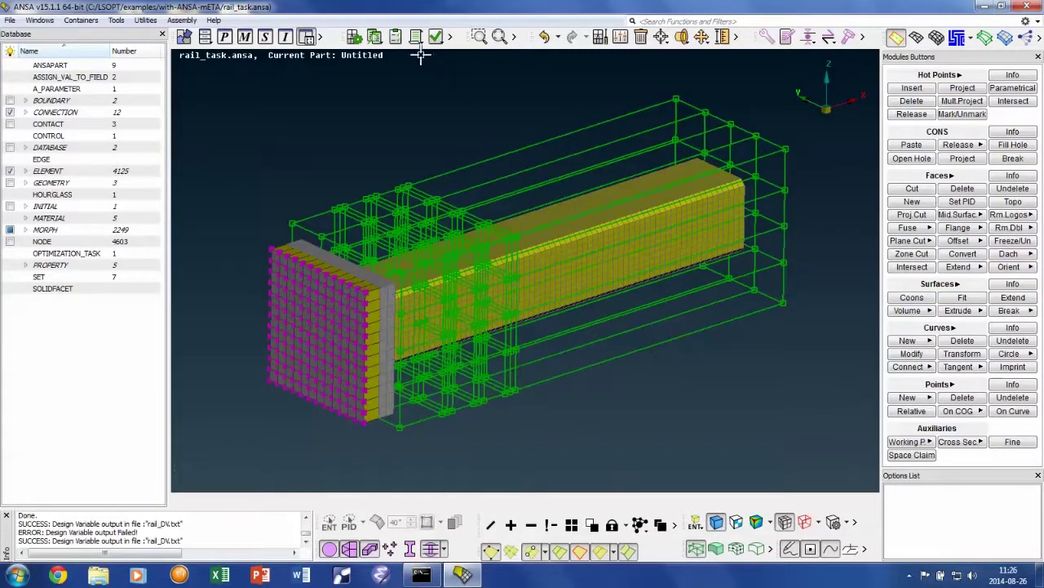
left_click(395, 37)
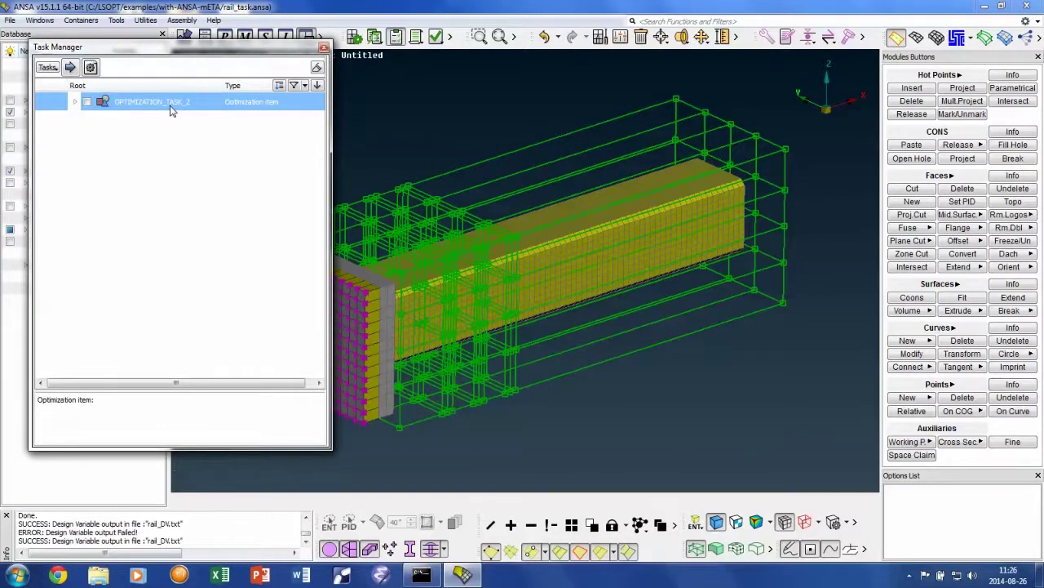
left_click(76, 102)
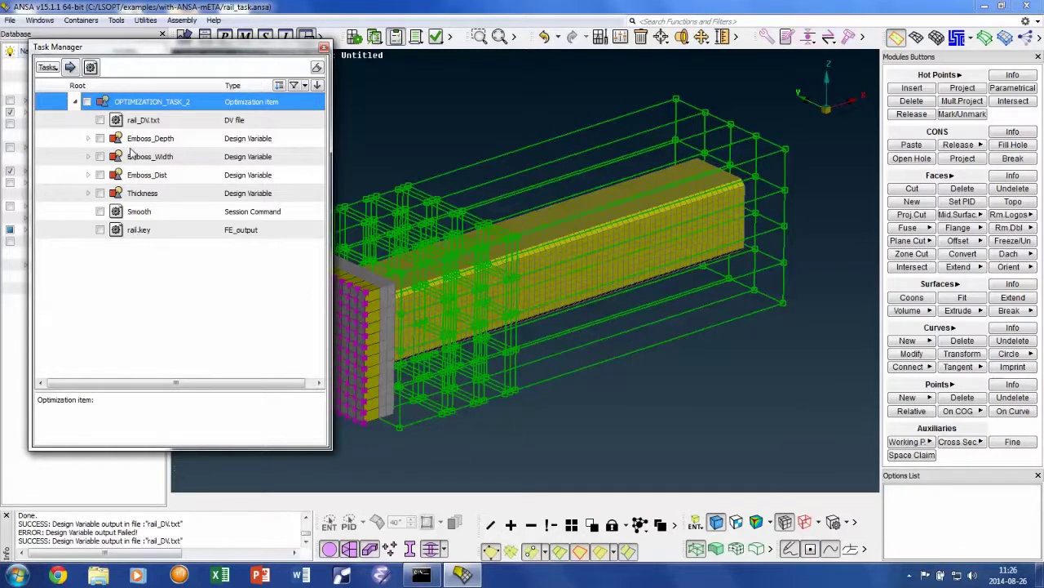
Step: Generate a 10-design linear DOE for the four activated design variables of OPTIMIZATION_TASK_2
right_click(147, 106)
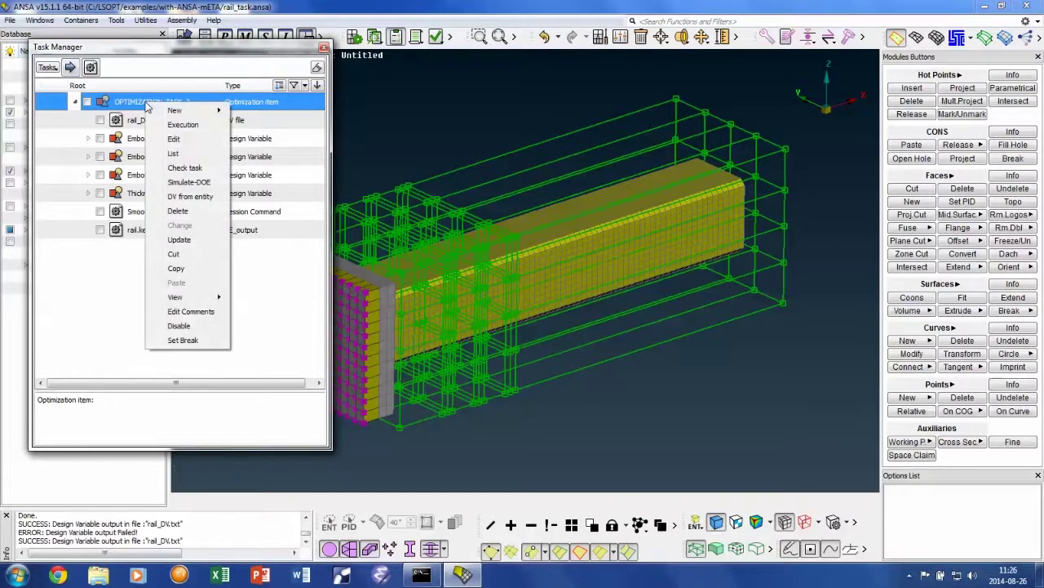
left_click(183, 186)
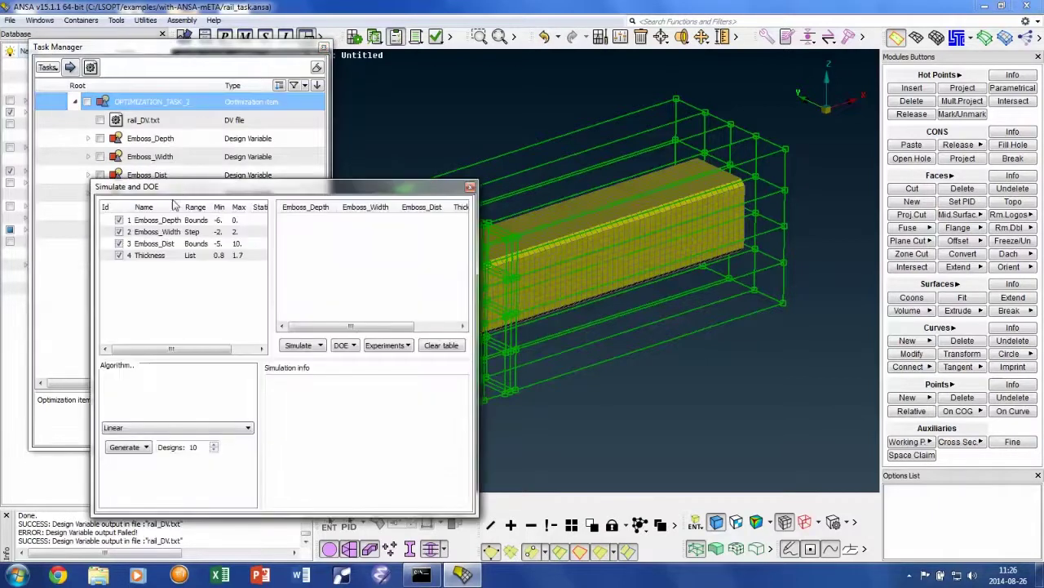
left_click(126, 447)
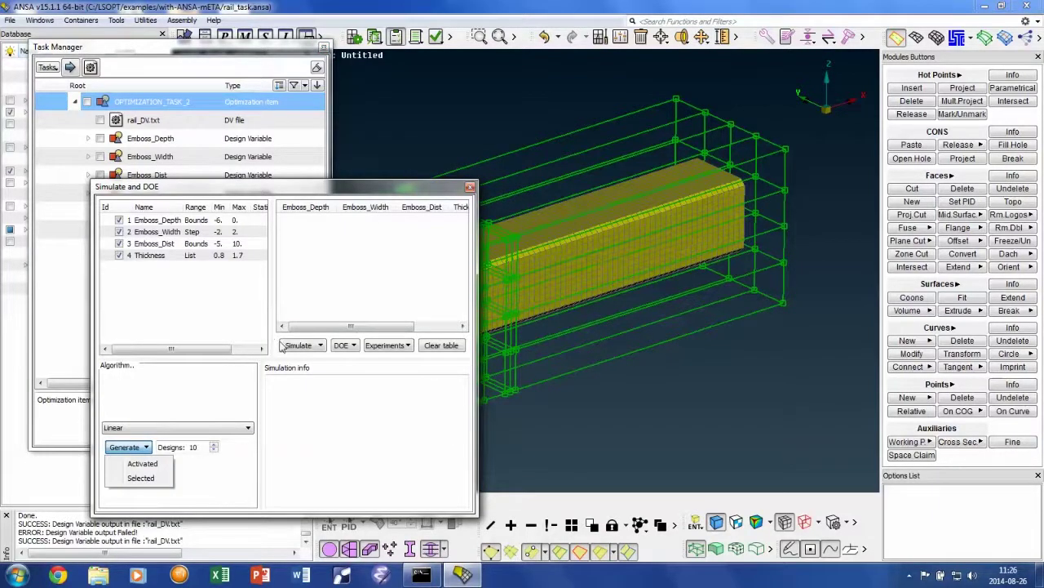
left_click(142, 464)
Step: Simulate all designs with looped morph playback, with the morph boxes hidden, then stop the playback
left_click(299, 345)
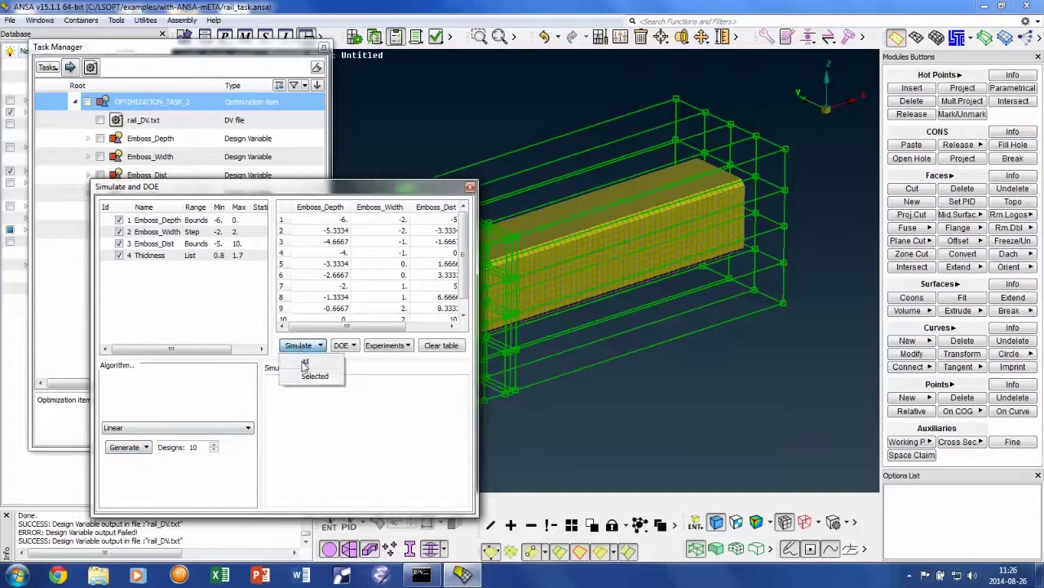
left_click(305, 363)
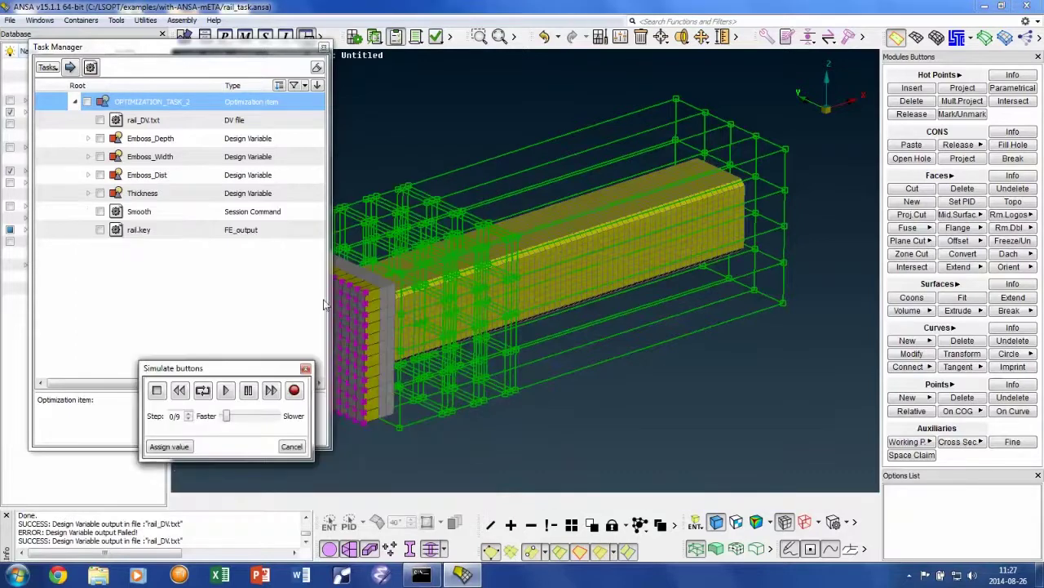
left_click(203, 390)
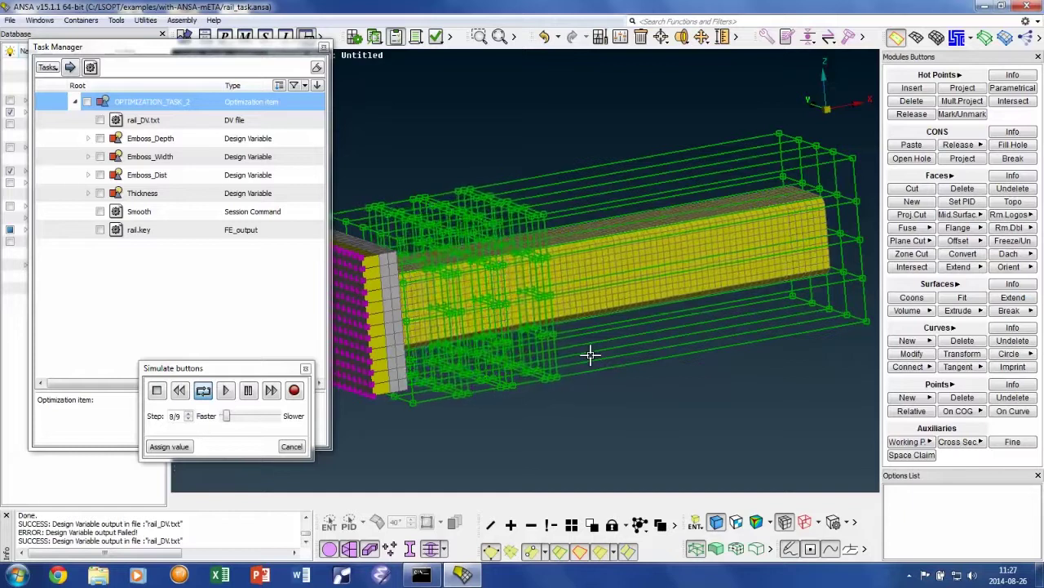
left_click(696, 548)
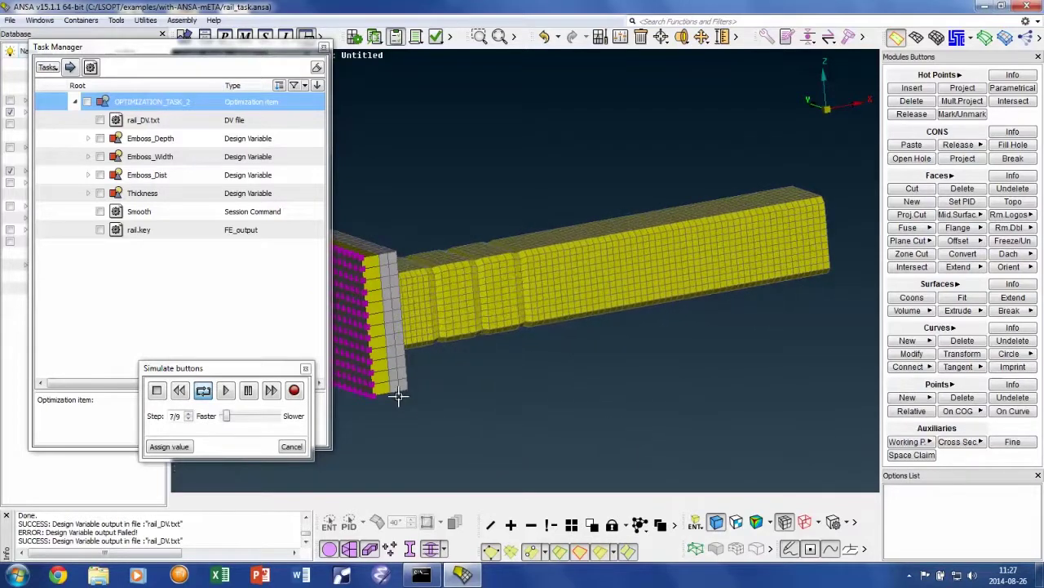
left_click(292, 447)
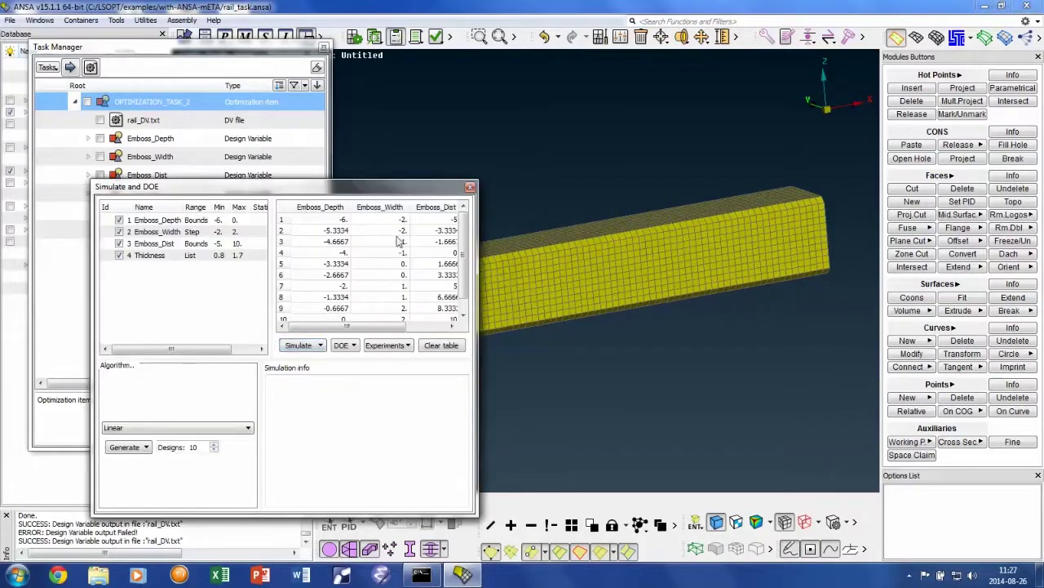
Step: Close the DOE window and export the design variables, overwriting rail_DV.txt
left_click(470, 188)
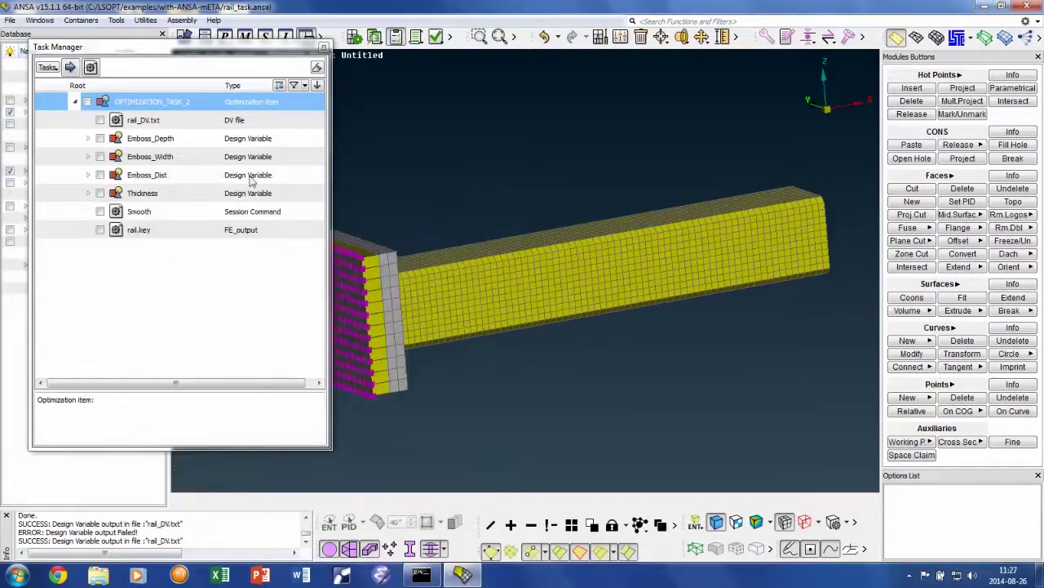
right_click(122, 104)
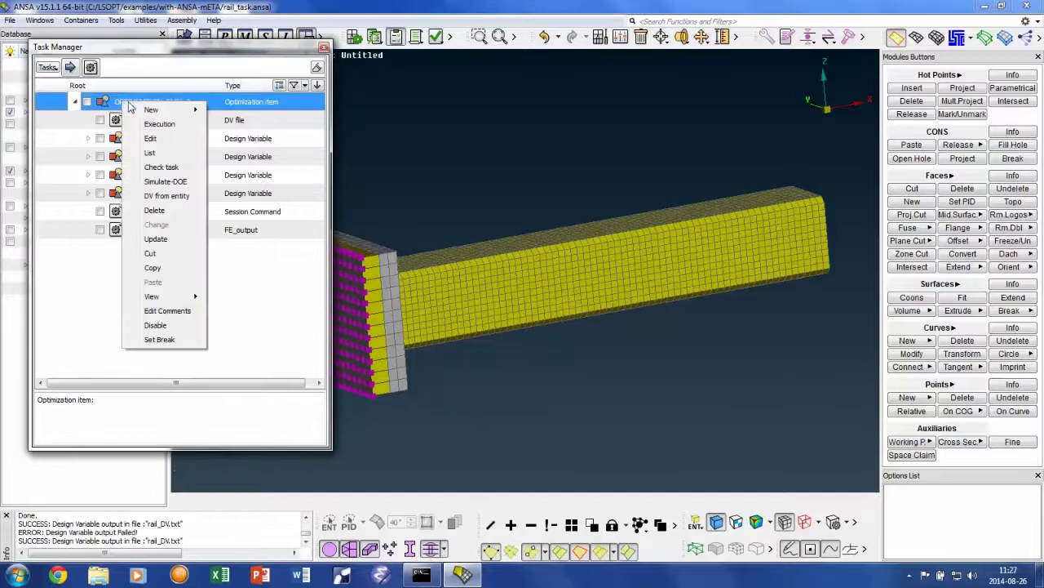
left_click(163, 129)
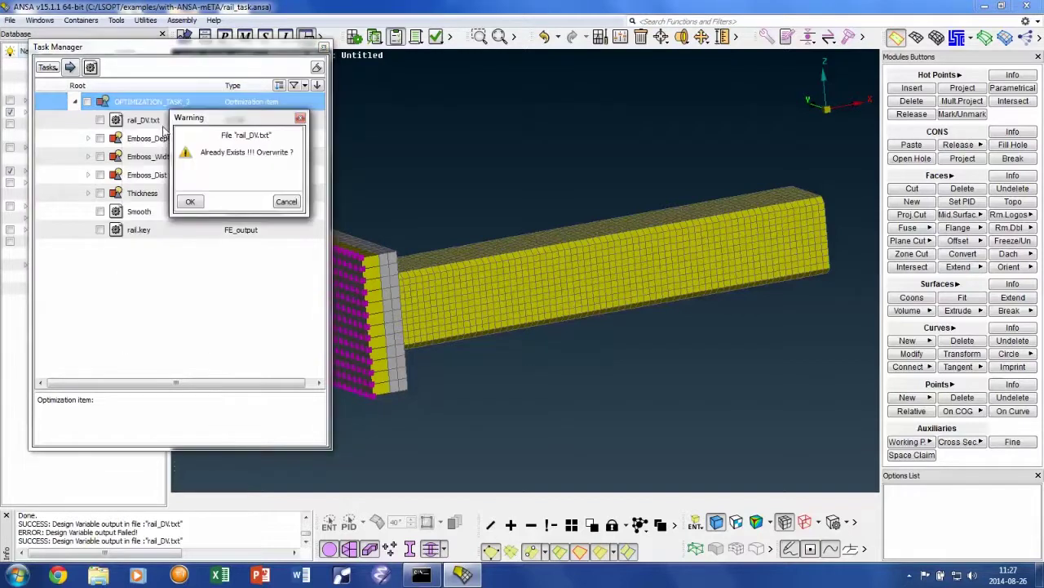
left_click(191, 203)
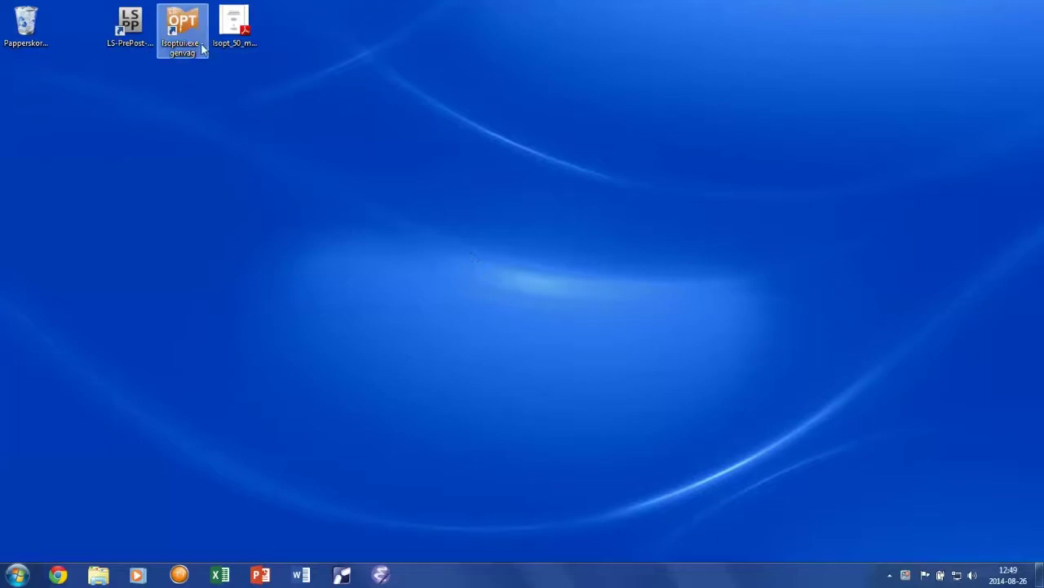
Step: Launch LS-OPT and set the working directory to C:\LSOPT\examples\with-ANSA-mETA
double_click(182, 29)
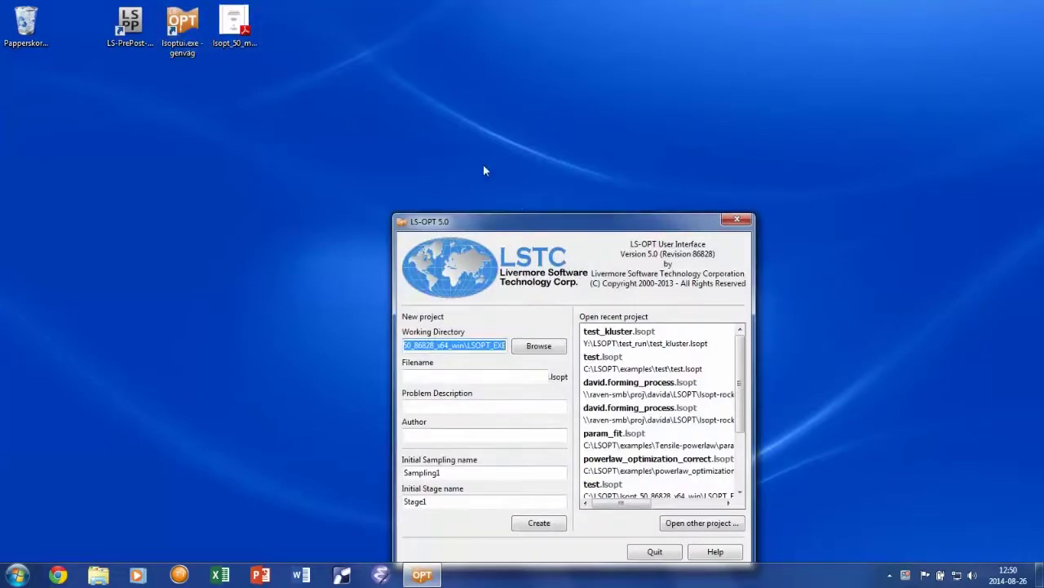
left_click(553, 350)
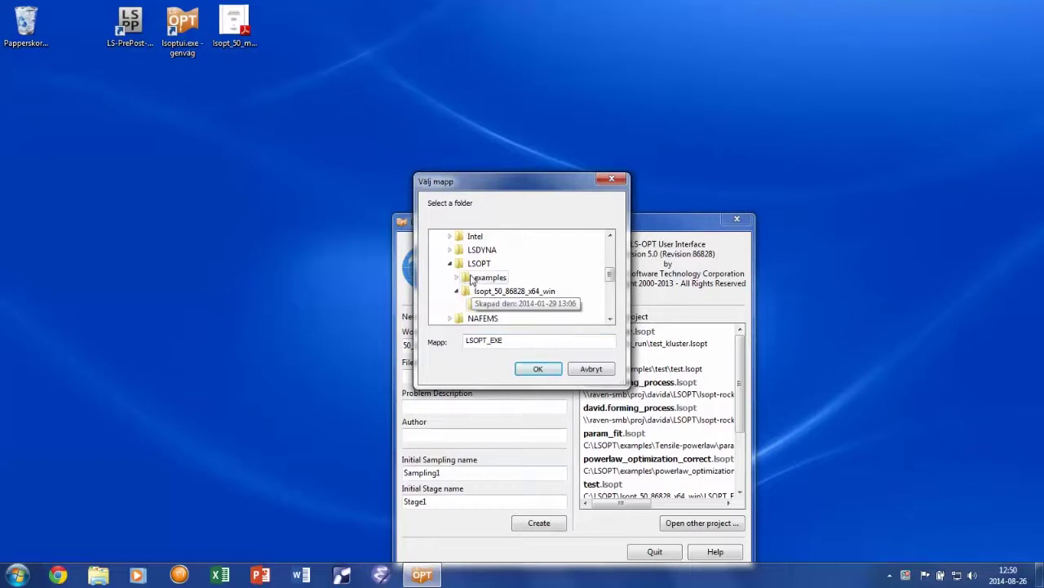
double_click(488, 277)
scroll(522, 293, "down", 2)
left_click(513, 277)
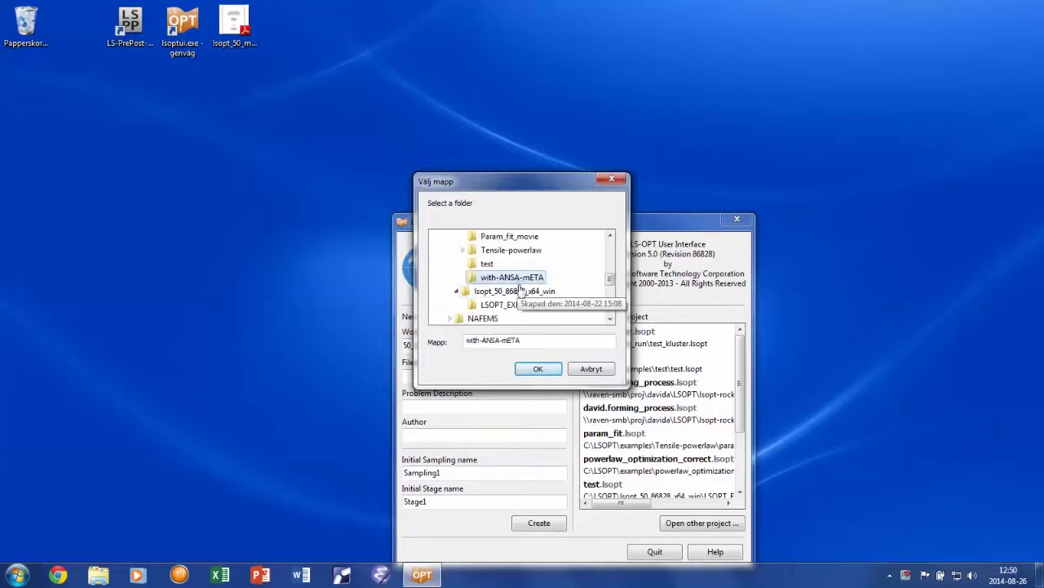
left_click(538, 368)
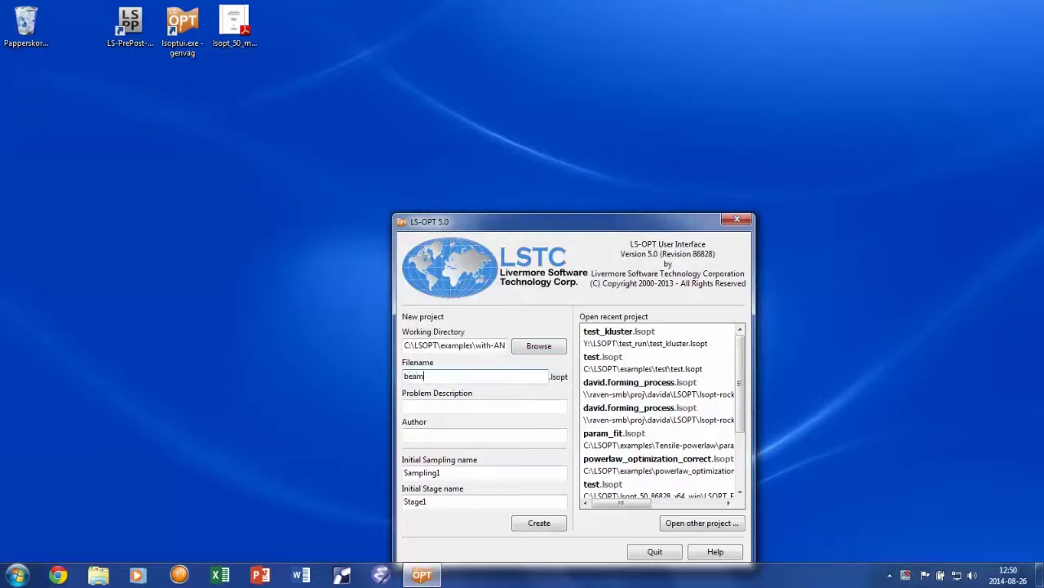
Step: Describe the project as 'Beam axial crush', enter the author's name, and create it
left_click(488, 406)
type("Beam ")
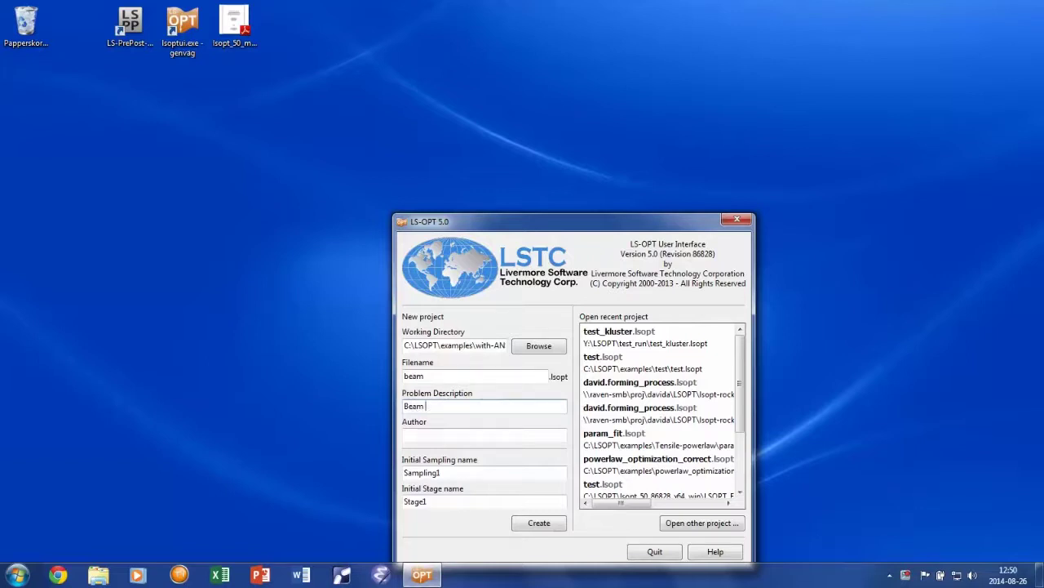
type("axial crush")
key("Tab")
type("David A")
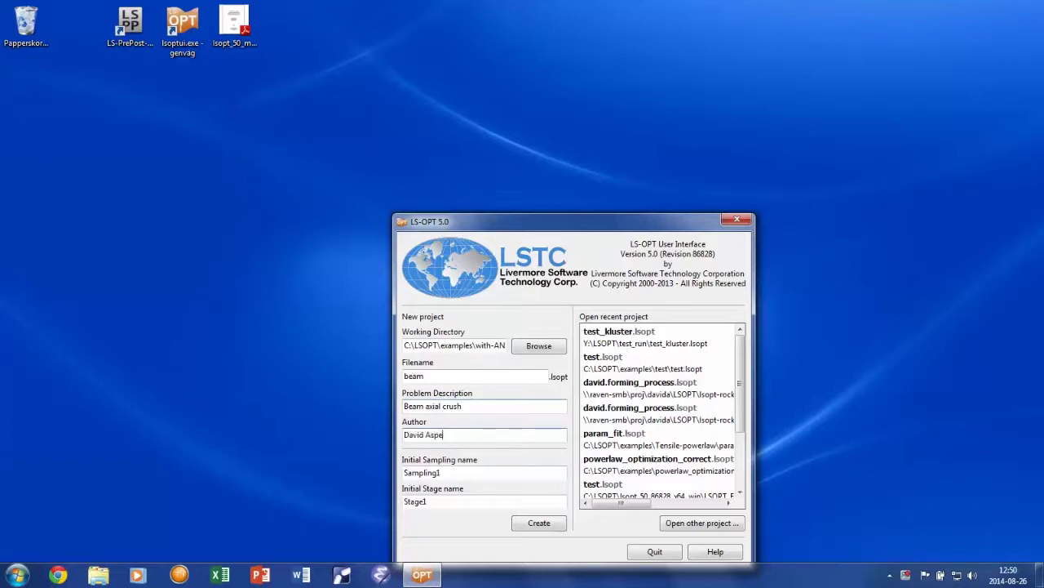
left_click(534, 523)
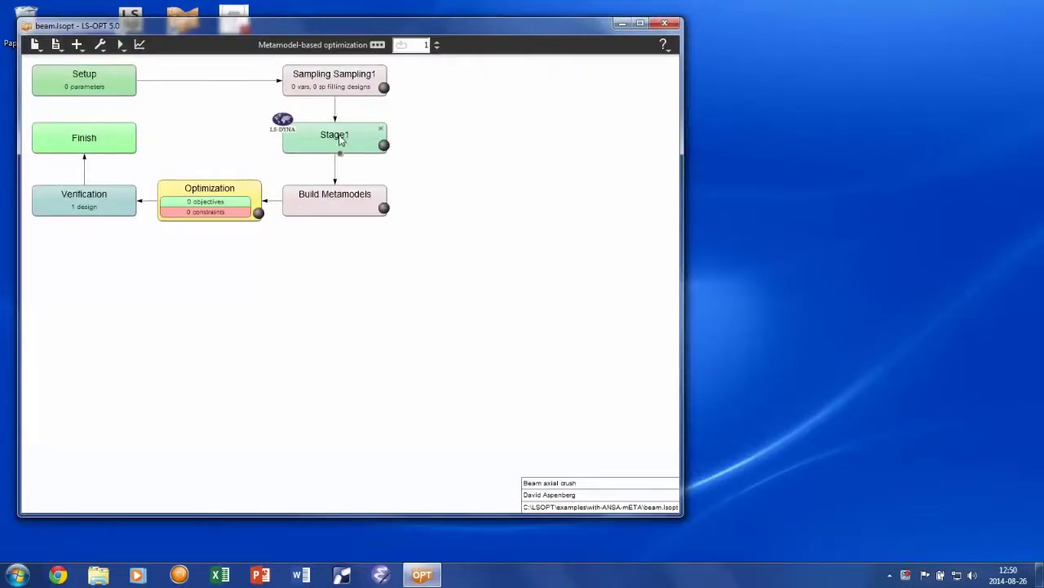
Step: Set Stage1's solver package to ANSA
double_click(340, 139)
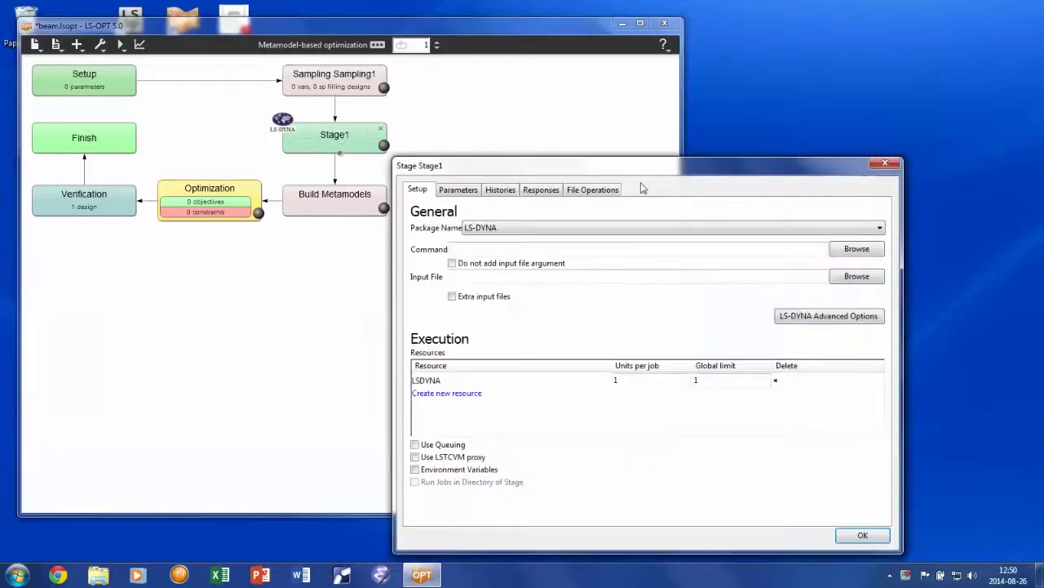
left_click(880, 230)
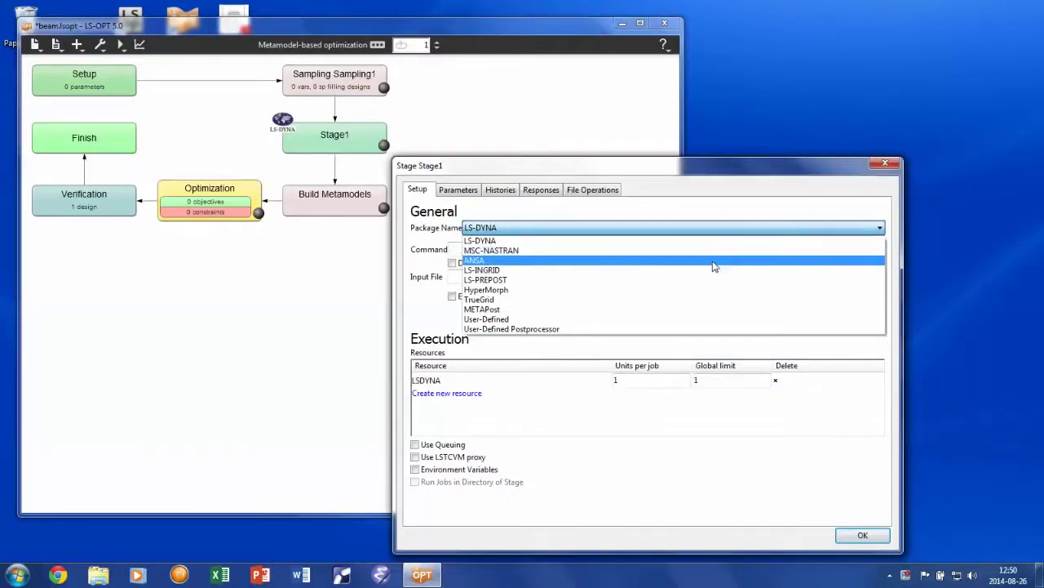
left_click(731, 255)
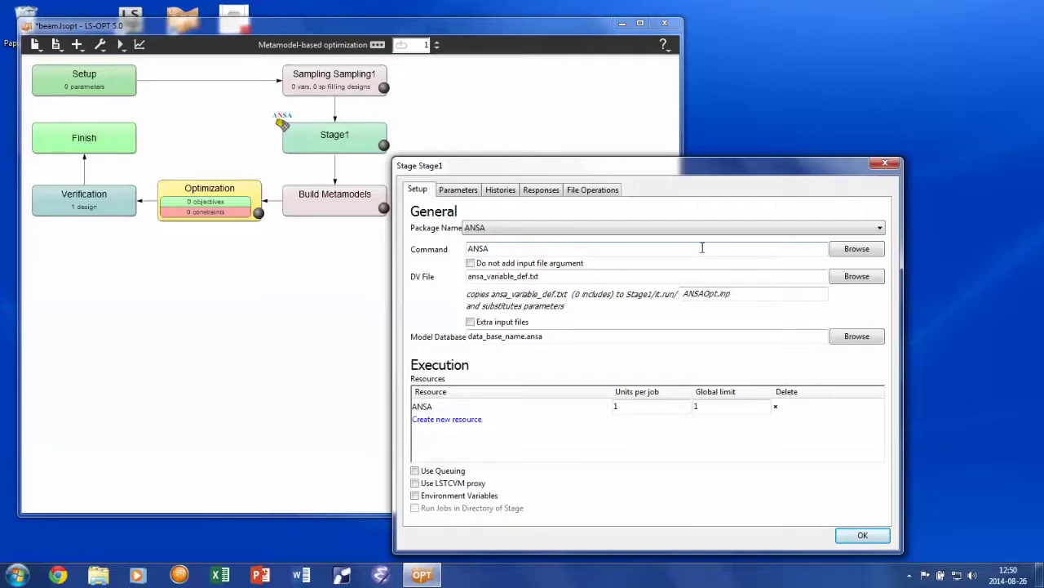
Step: Choose ansa64.bat from AppData\Local\Apps\BETA_CAE_Systems\ansa_v15.1.1 as Stage1's command
left_click(858, 250)
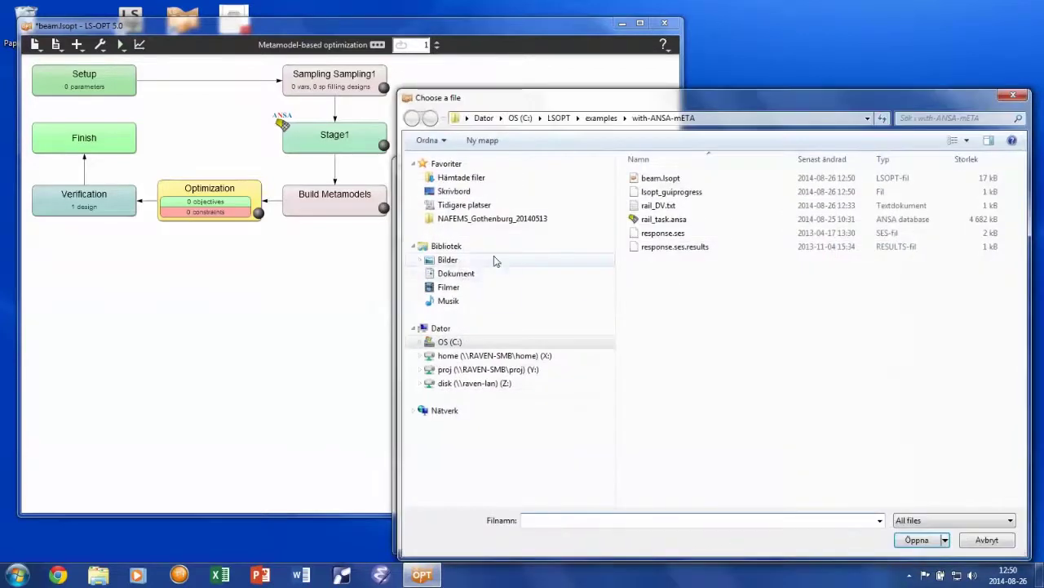
left_click(450, 342)
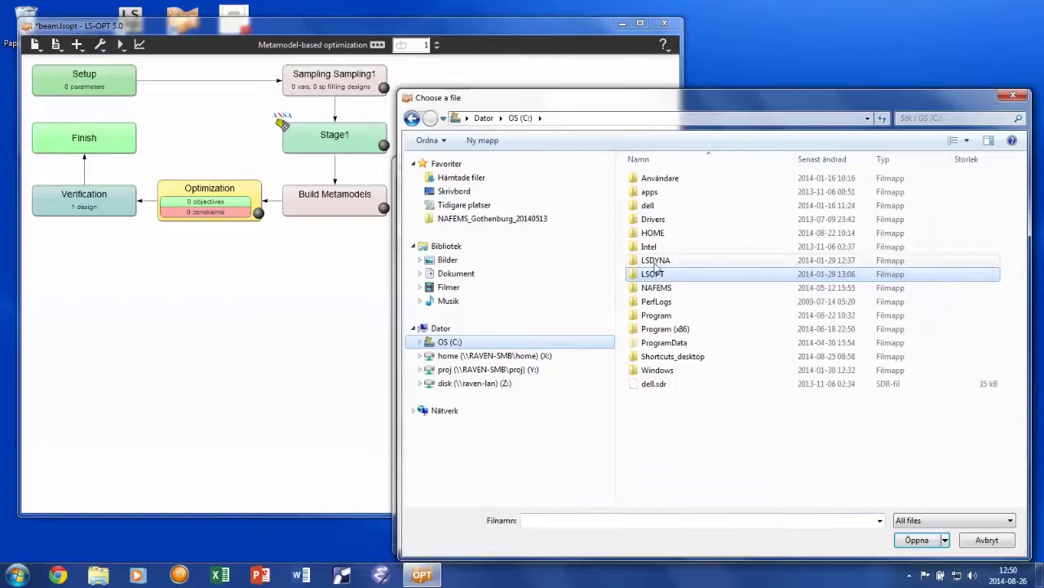
double_click(661, 180)
double_click(661, 179)
double_click(661, 180)
double_click(661, 178)
double_click(661, 193)
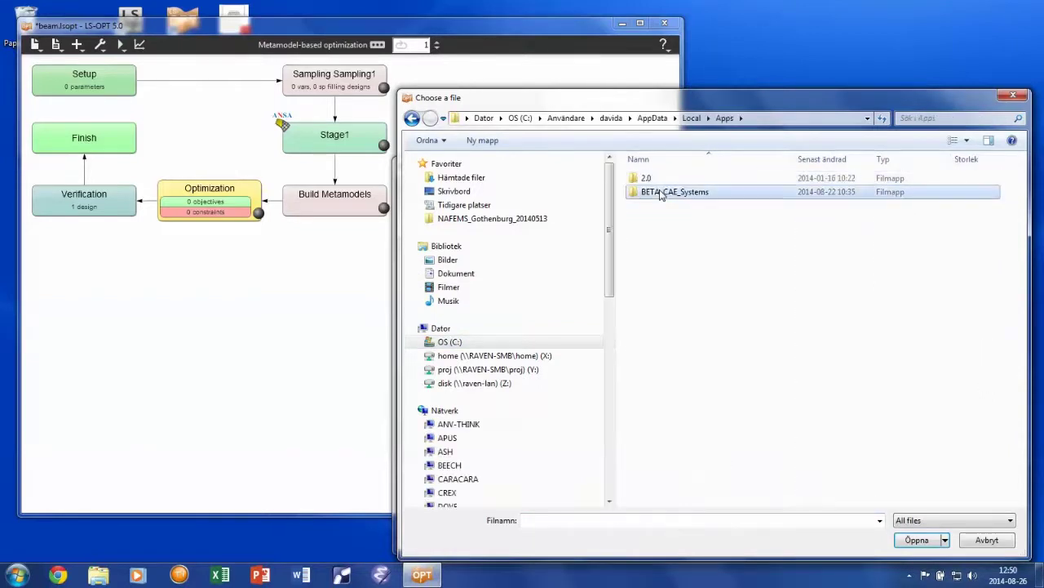
double_click(663, 193)
double_click(663, 179)
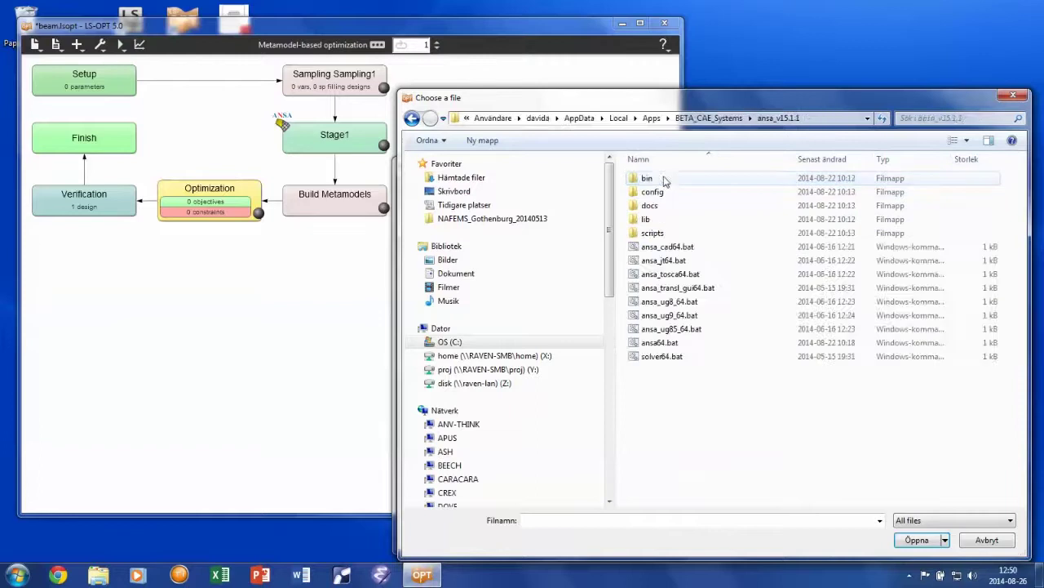
double_click(666, 344)
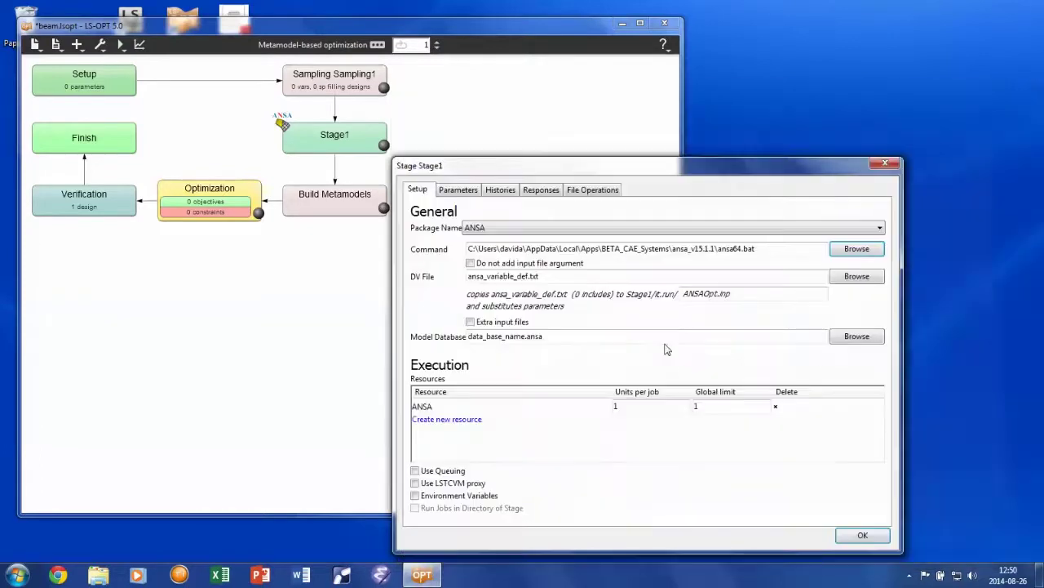
Step: Assign rail_DV.txt as Stage1's DV file and rail_task.ansa as its model database, then confirm
left_click(855, 277)
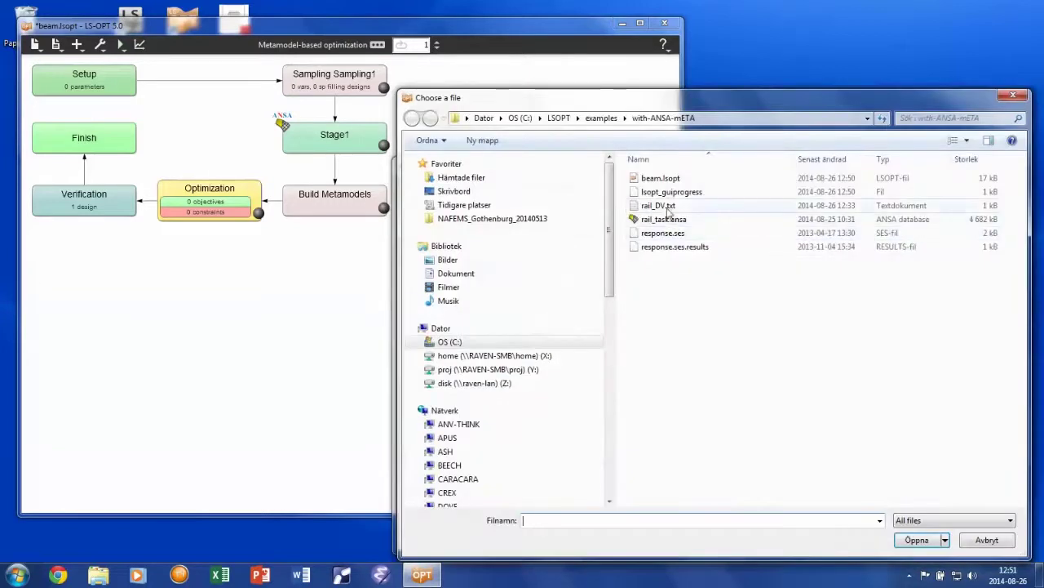
double_click(667, 205)
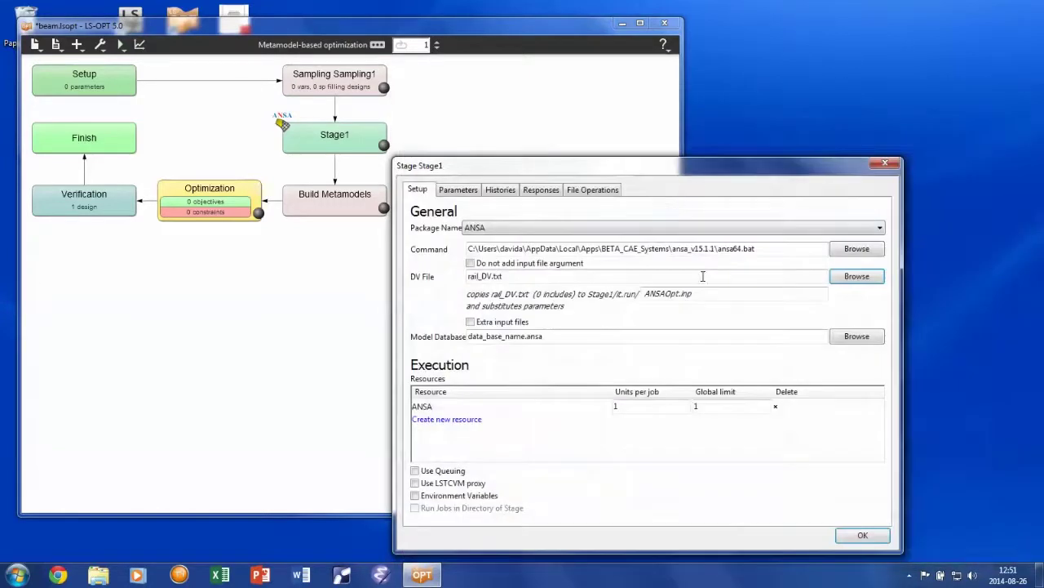
left_click(845, 343)
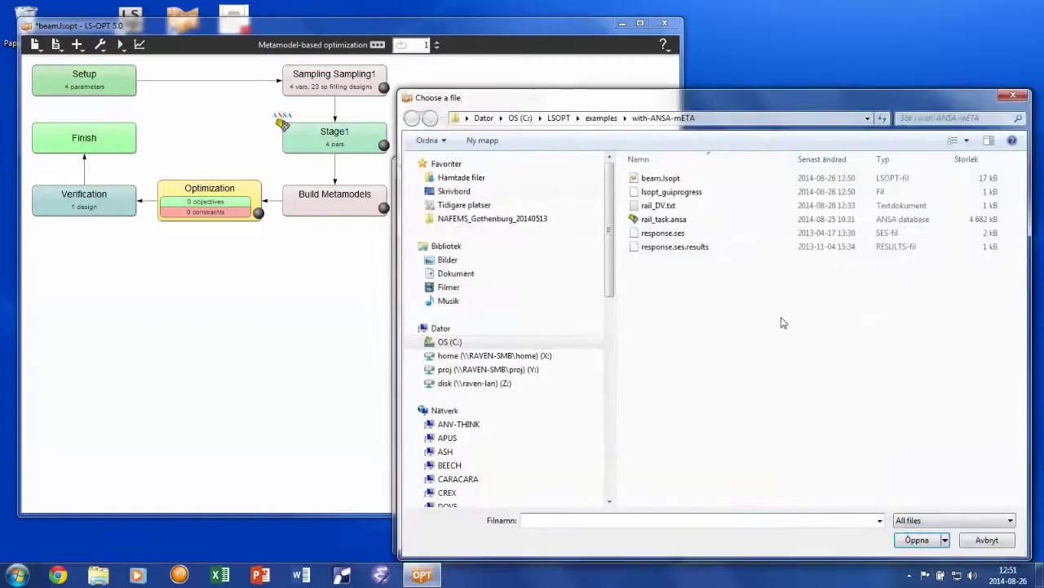
double_click(666, 220)
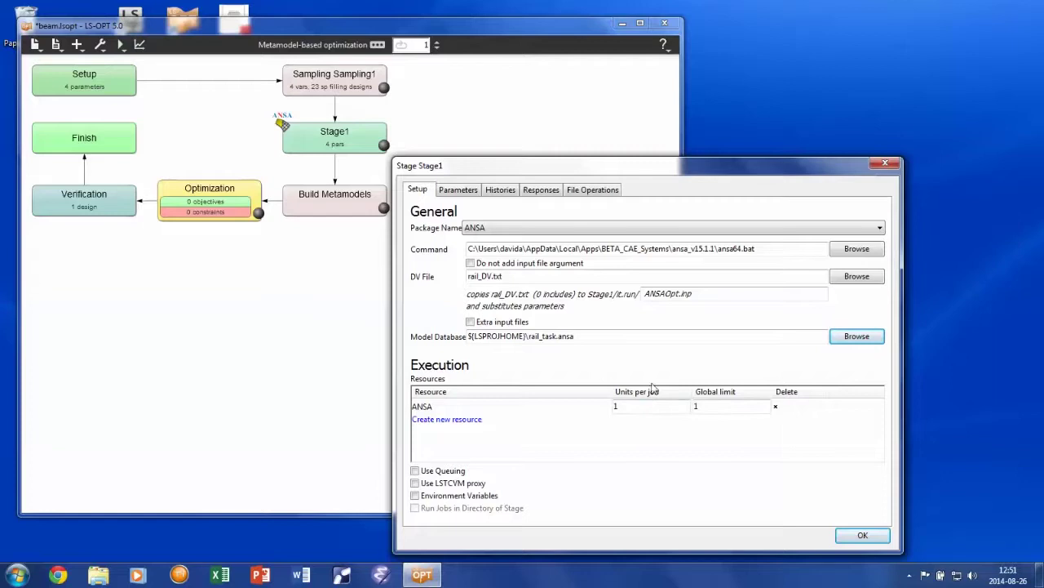
left_click(861, 536)
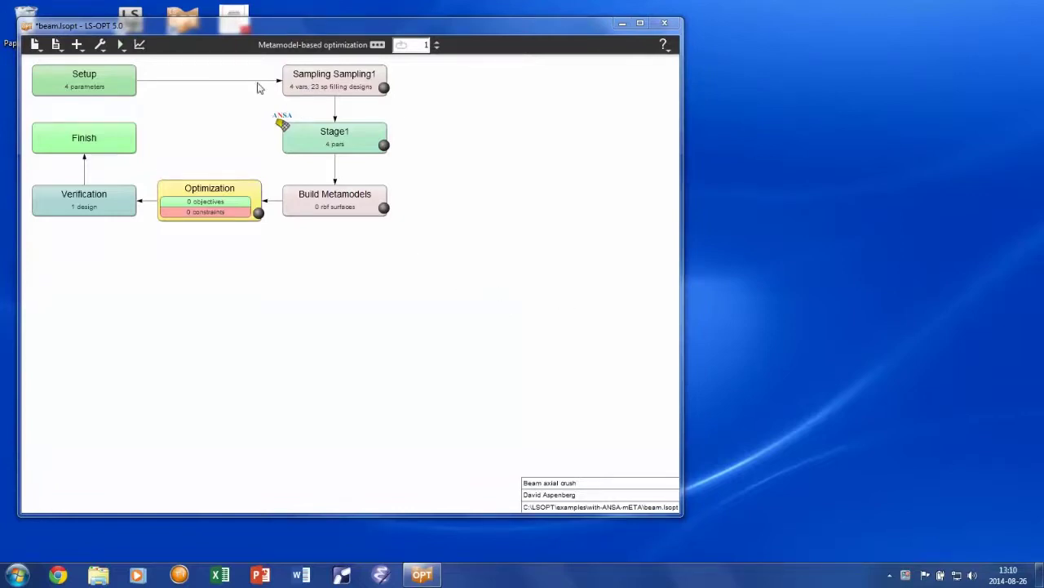
Step: Add a new stage named Simulation to the workflow
left_click(84, 46)
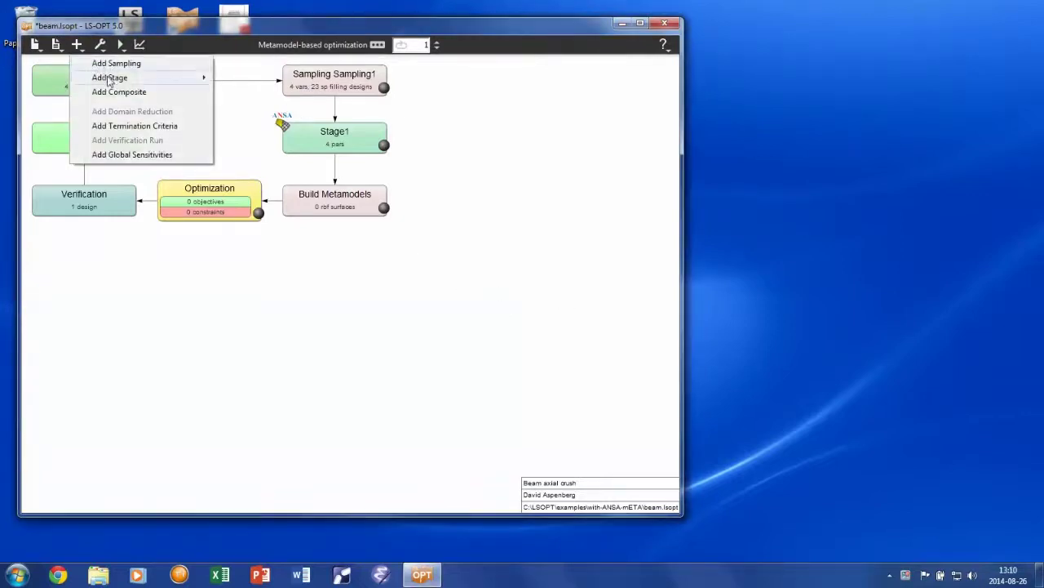
mouse_move(114, 78)
left_click(268, 79)
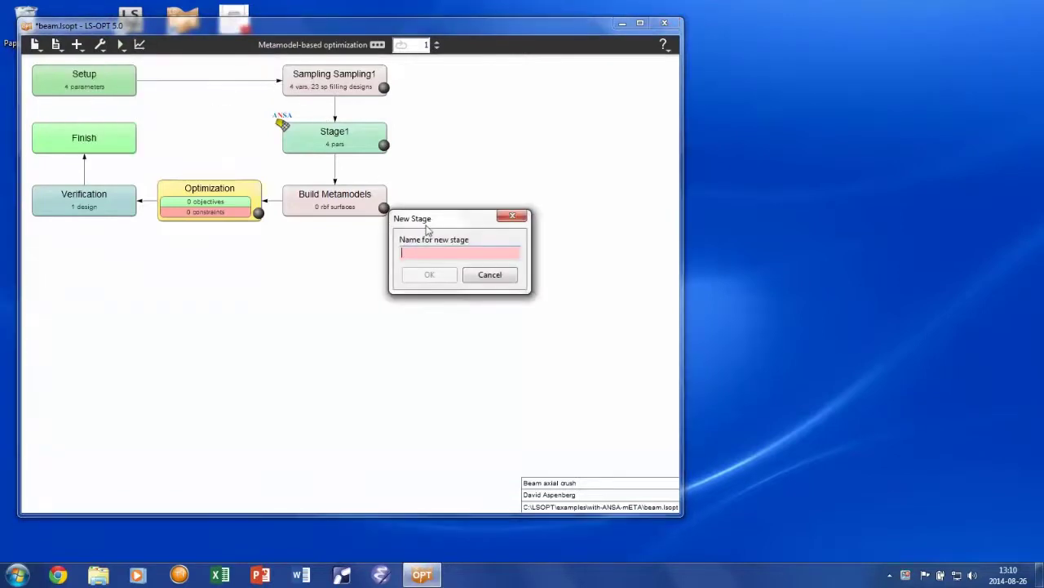
type("Simulation")
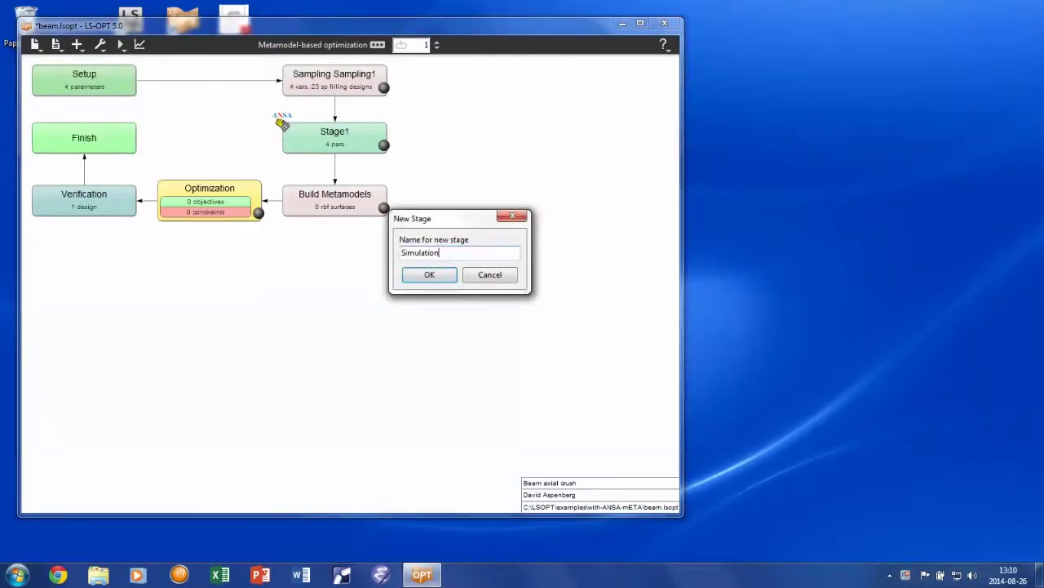
left_click(429, 275)
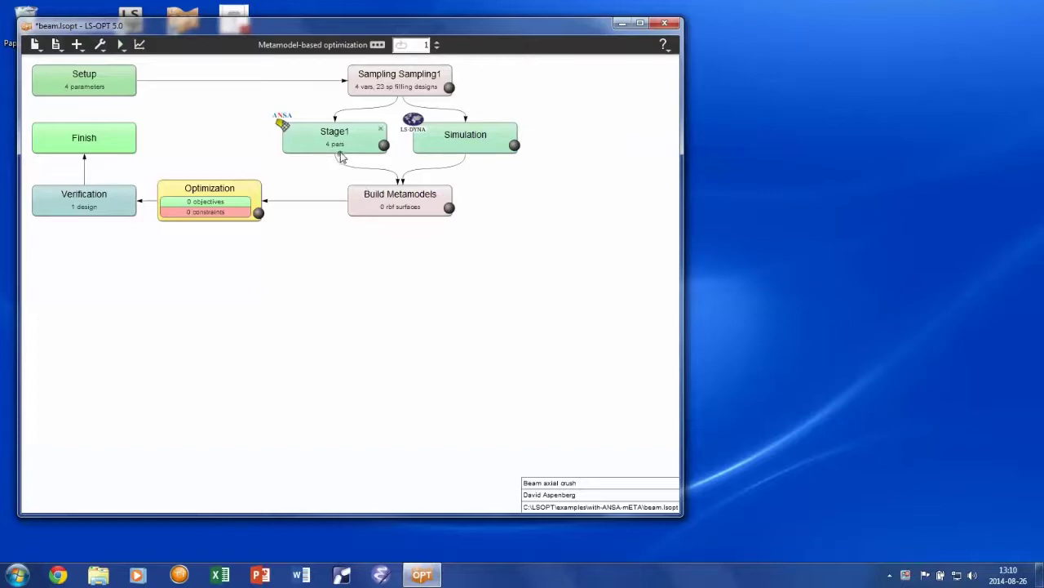
Step: Link Stage1 to Simulation and re-layout the stages into a vertical chain
left_click_drag(341, 158, 471, 153)
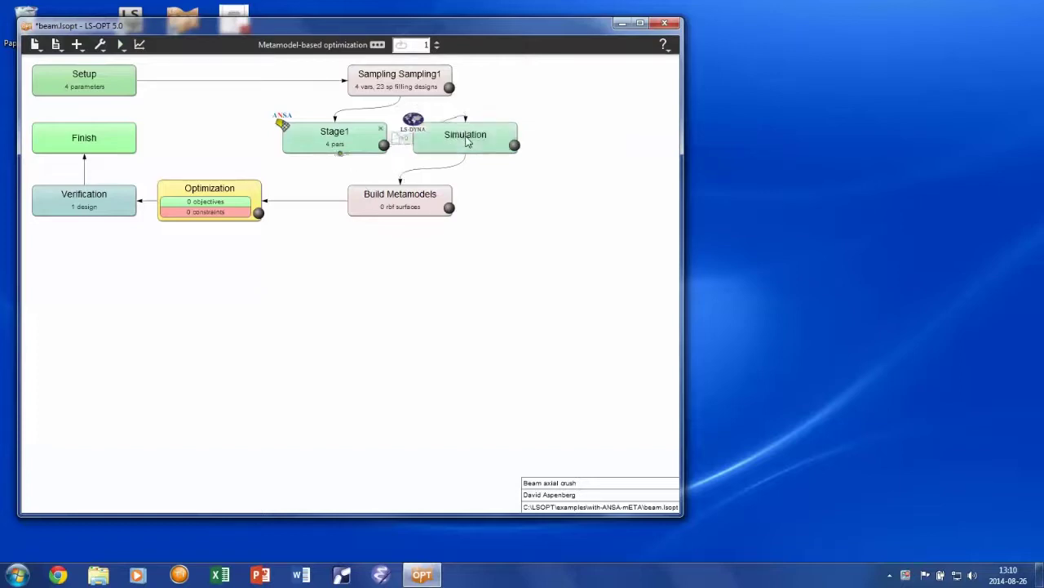
left_click(100, 44)
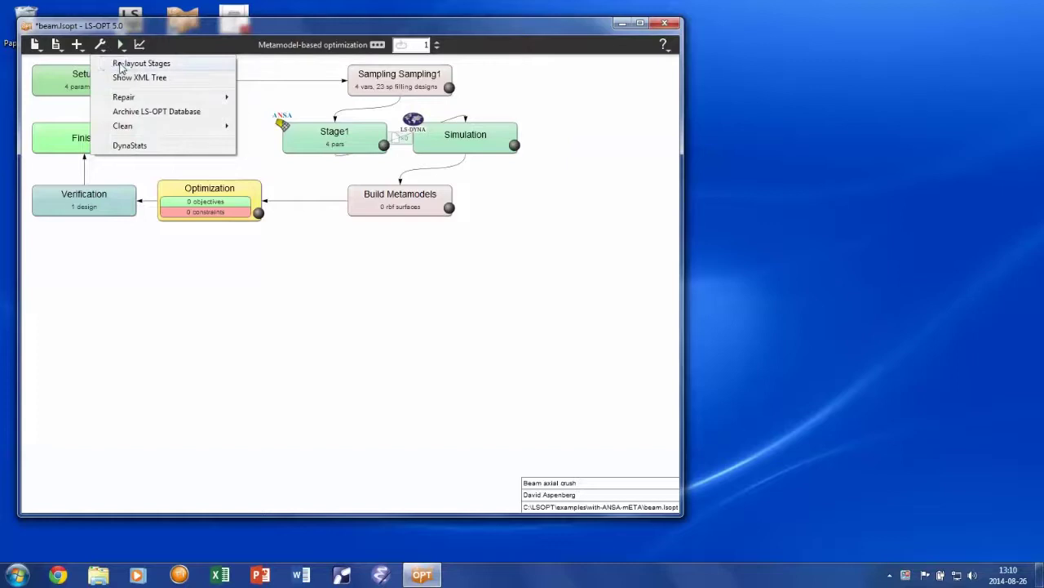
left_click(122, 64)
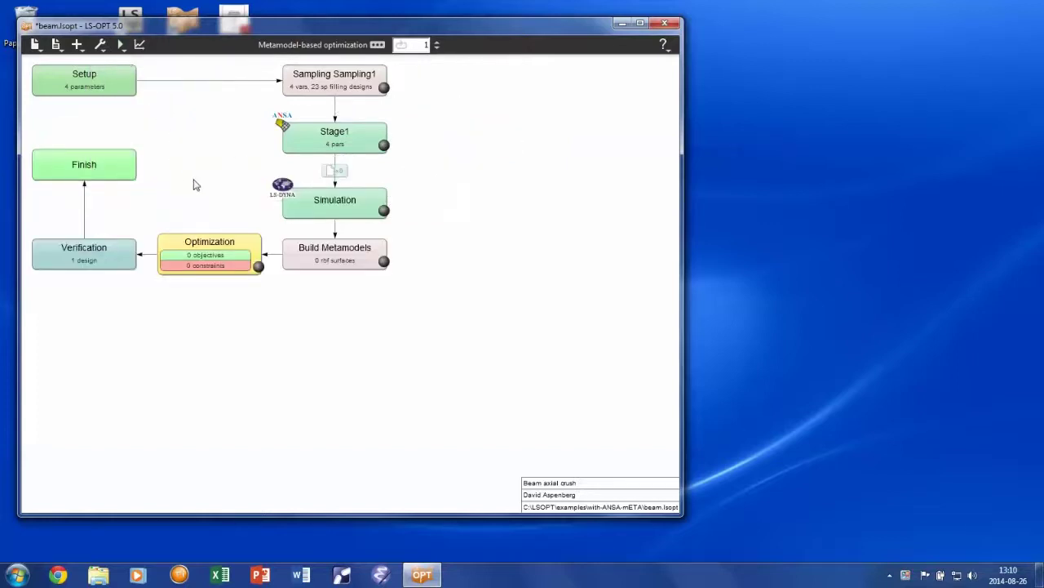
Step: Set the Simulation command to C:\LSDYNA\program\ls-dyna_smp_s_R711_winx64_ifort131.exe
double_click(336, 205)
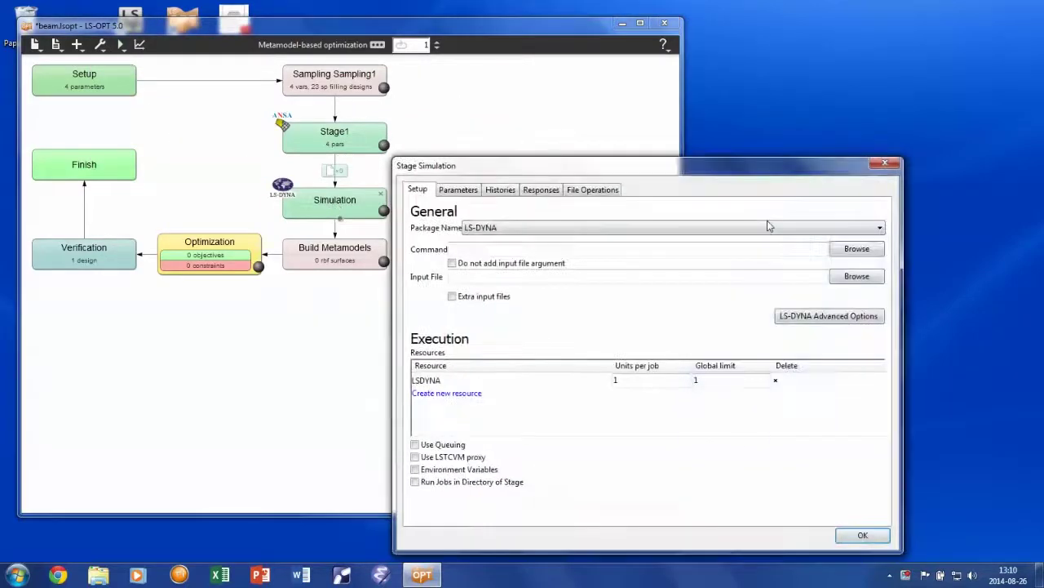
left_click(851, 249)
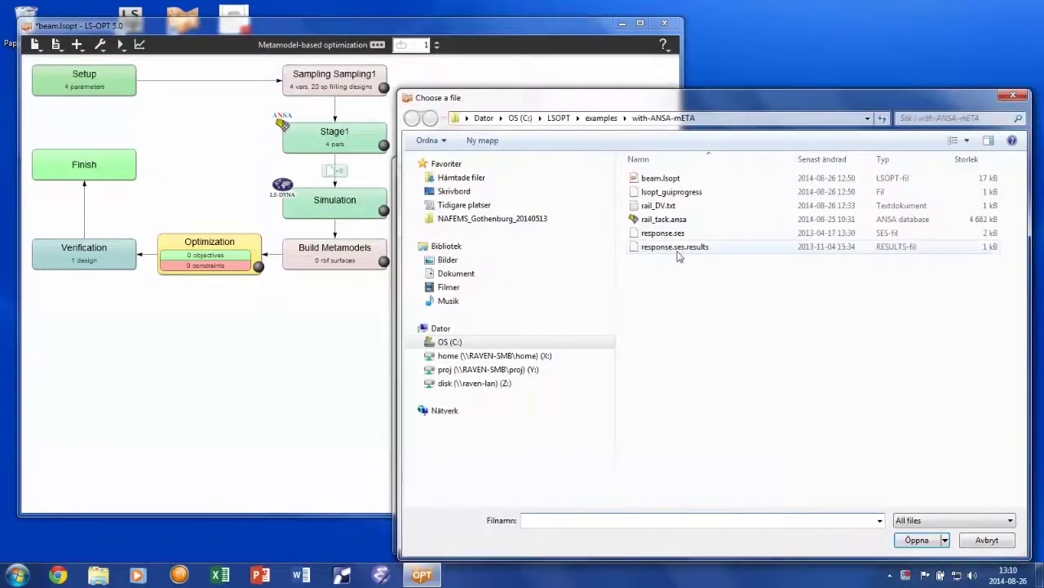
left_click(450, 341)
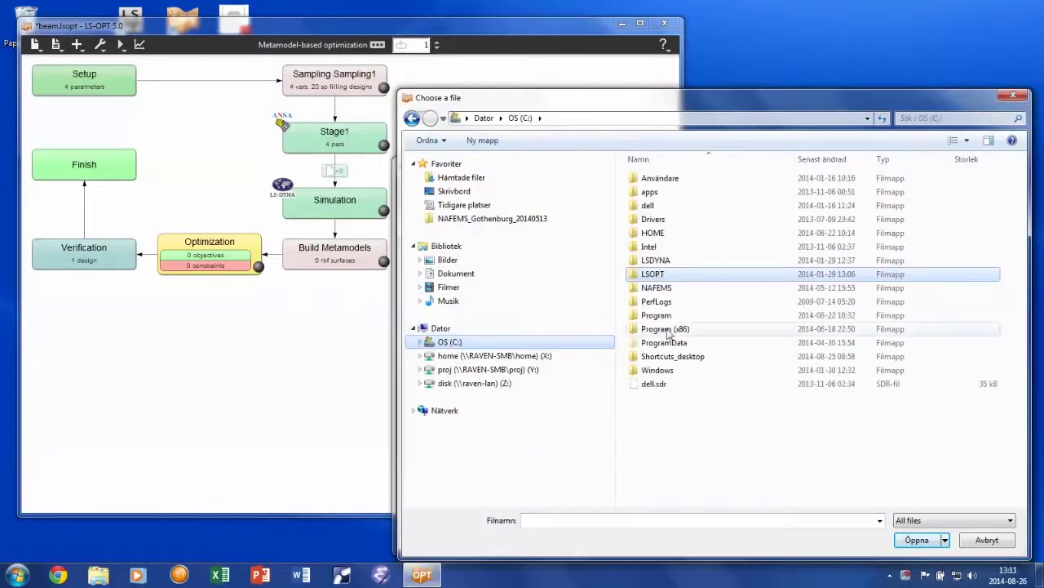
double_click(656, 259)
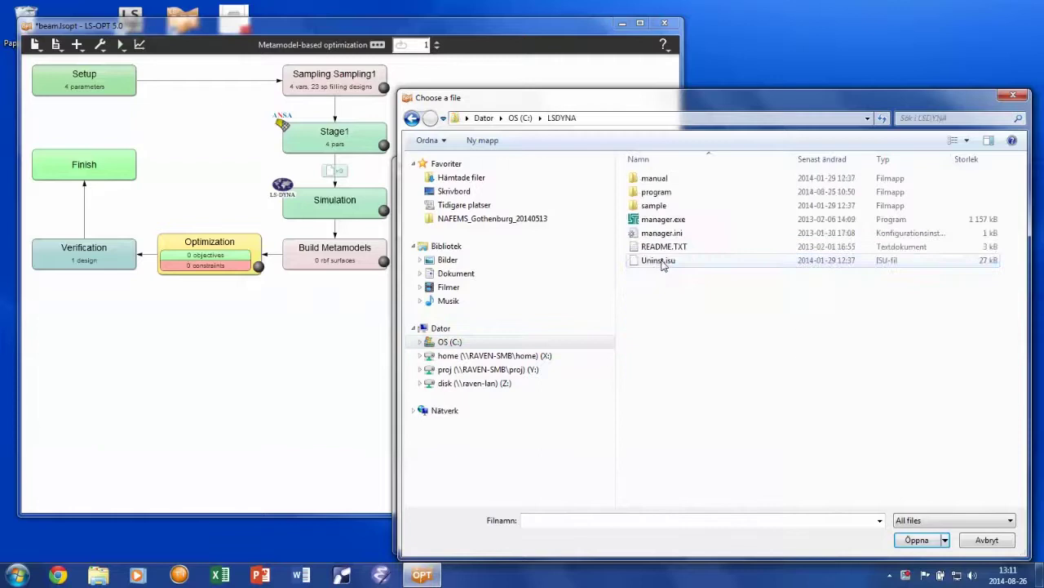
double_click(656, 192)
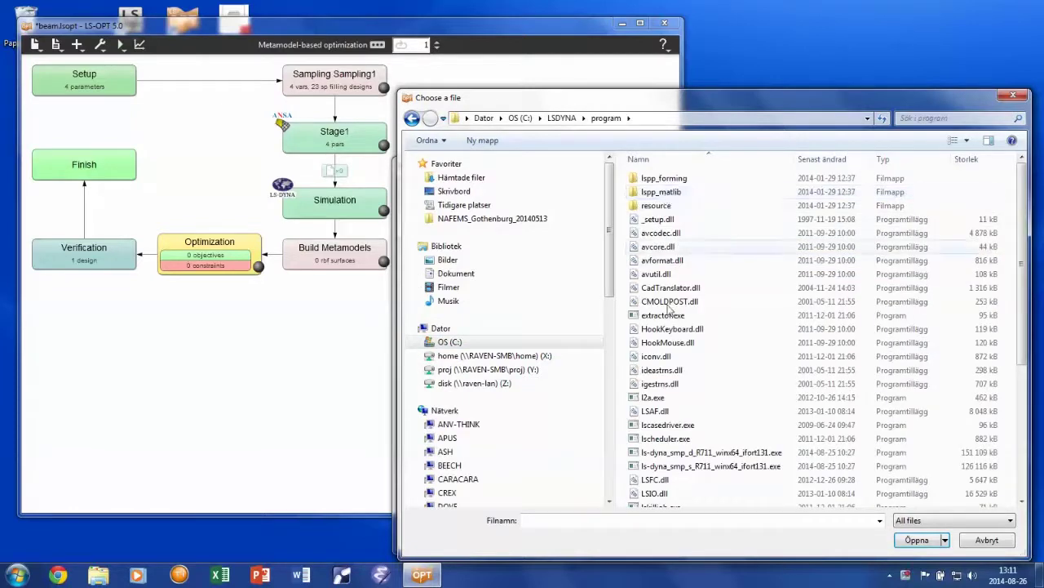
double_click(687, 468)
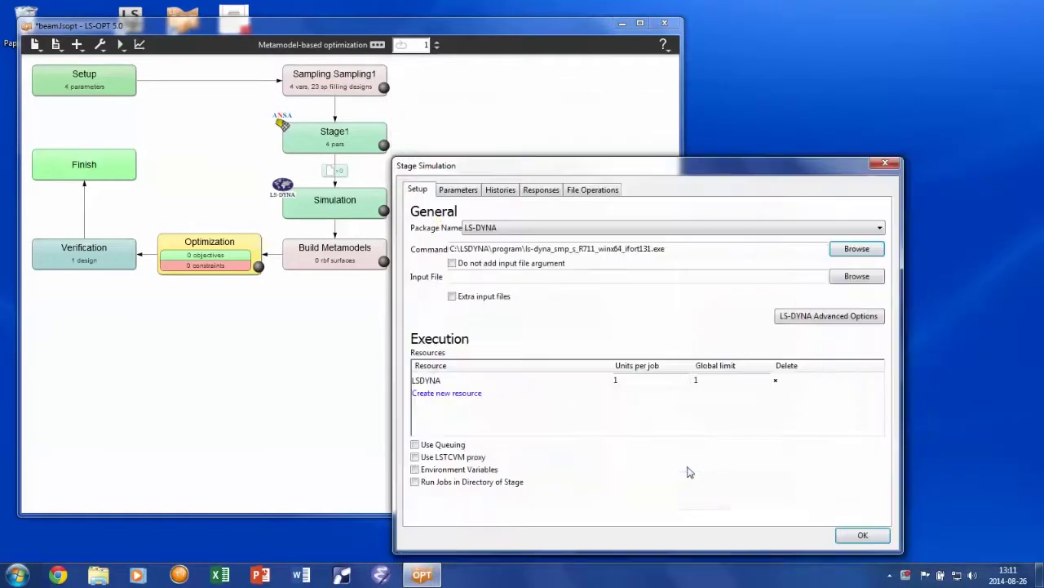
Step: Set rail.key as the input file, name its copy rail, and confirm the stage settings
left_click(539, 277)
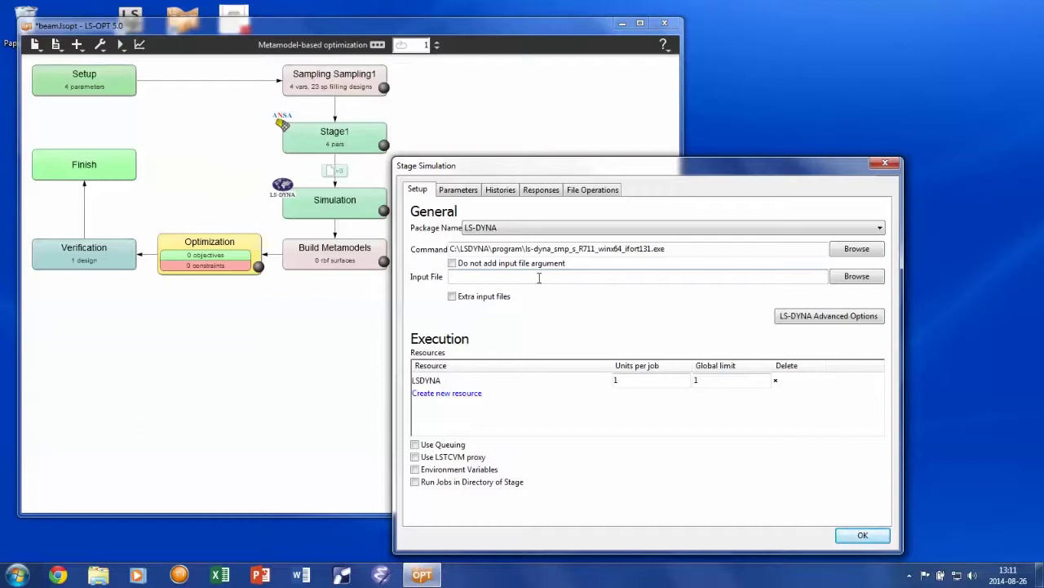
type("rail")
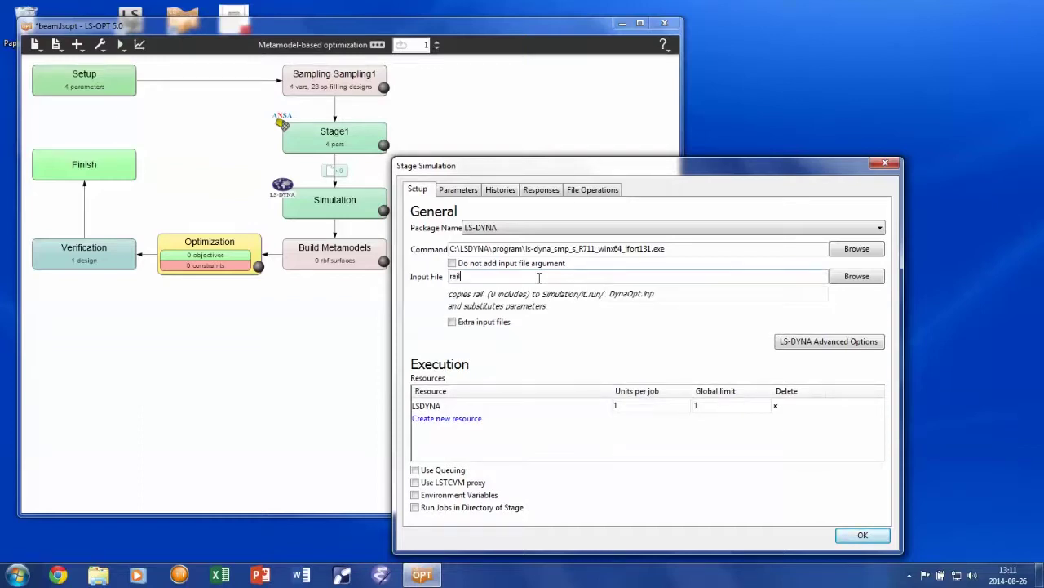
type(".key")
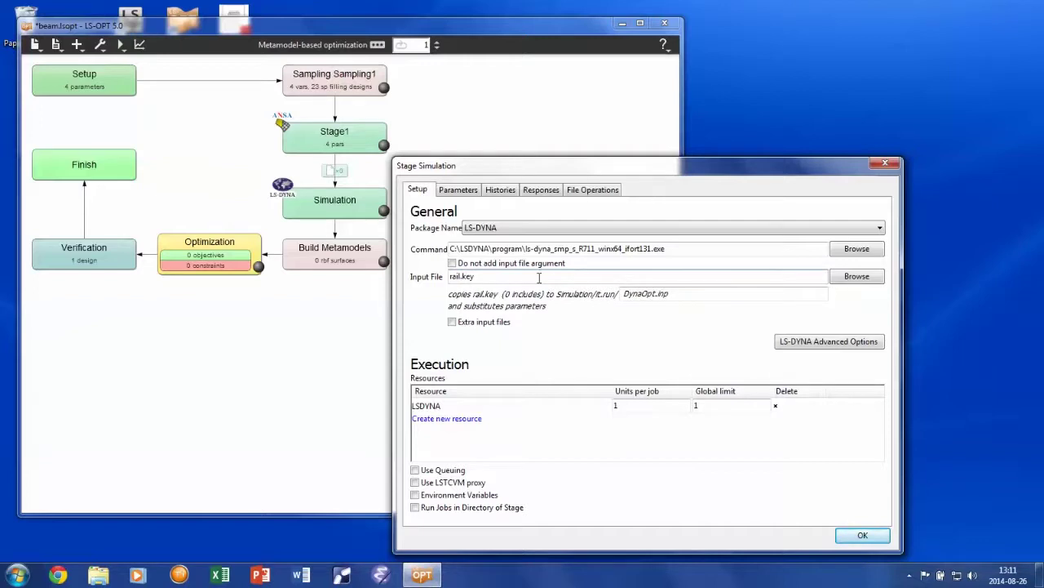
left_click(652, 296)
type("rail.key")
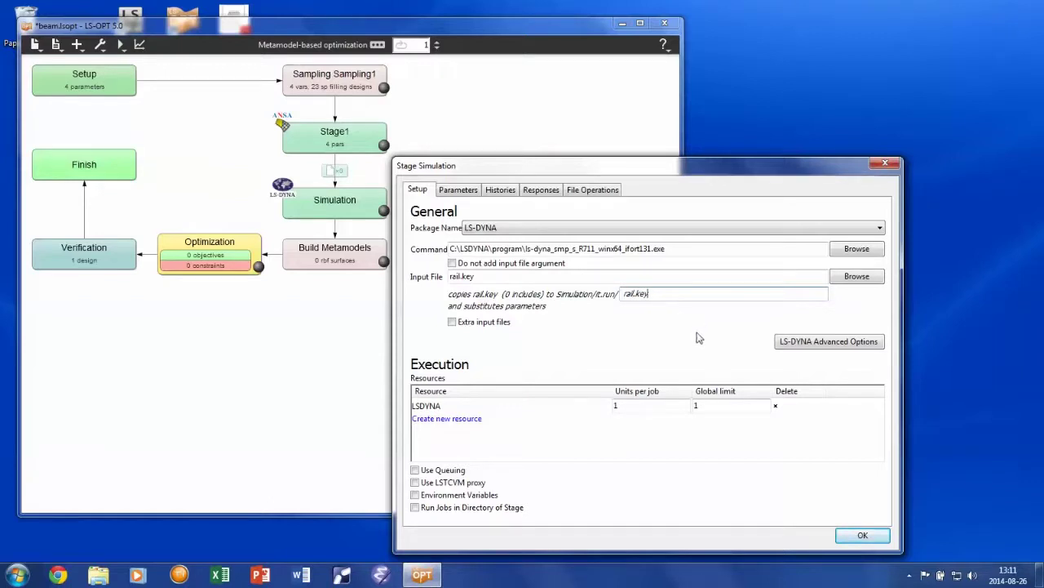
left_click(859, 535)
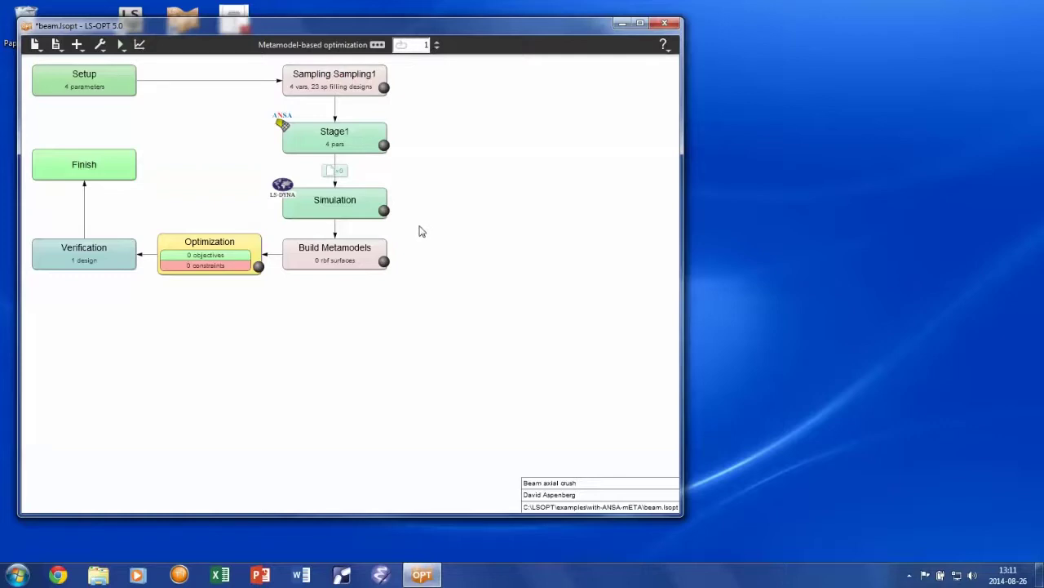
Step: Add a Stage1-to-Simulation file transfer copying rail.key to rail.key
left_click(333, 172)
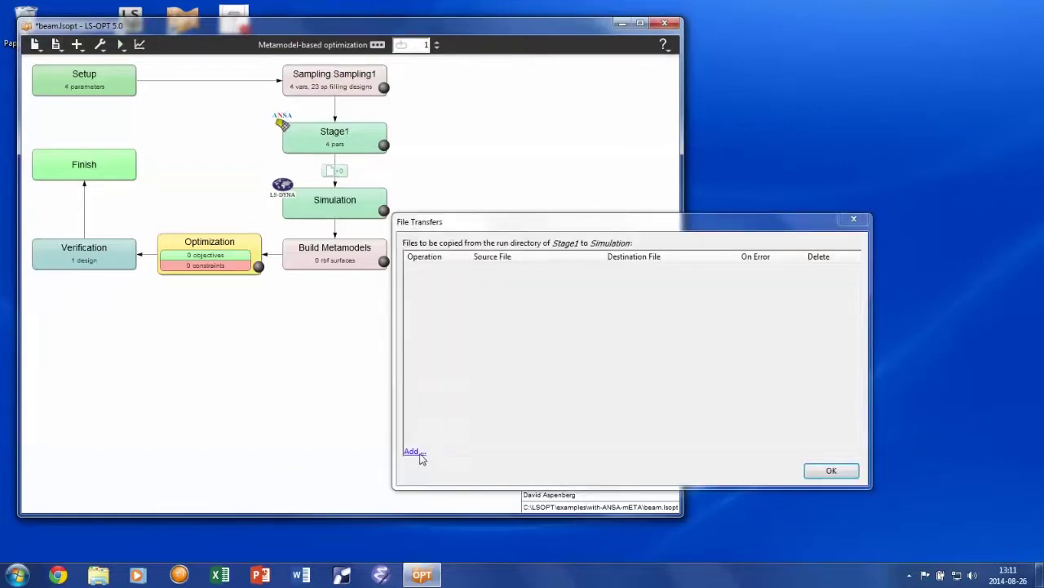
left_click(414, 451)
left_click(495, 273)
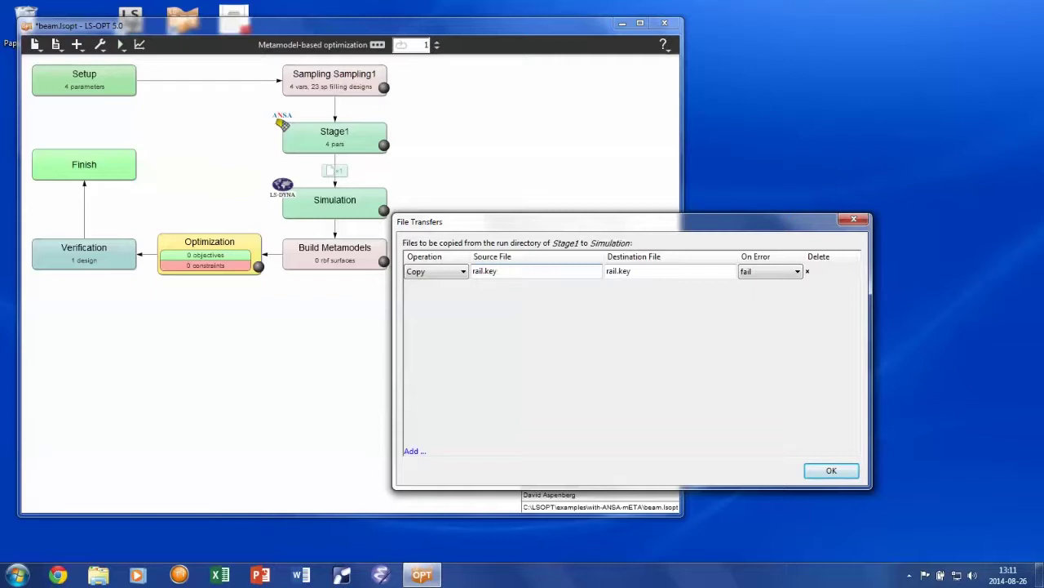
left_click(831, 471)
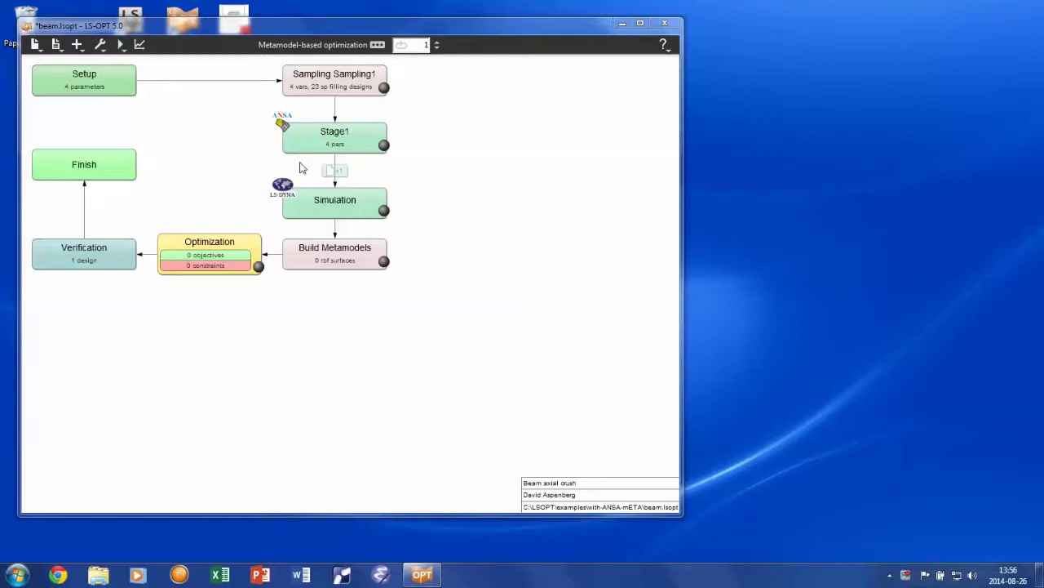
Step: Add a stage named PostPro and re-layout the stages so it follows Simulation
left_click(77, 44)
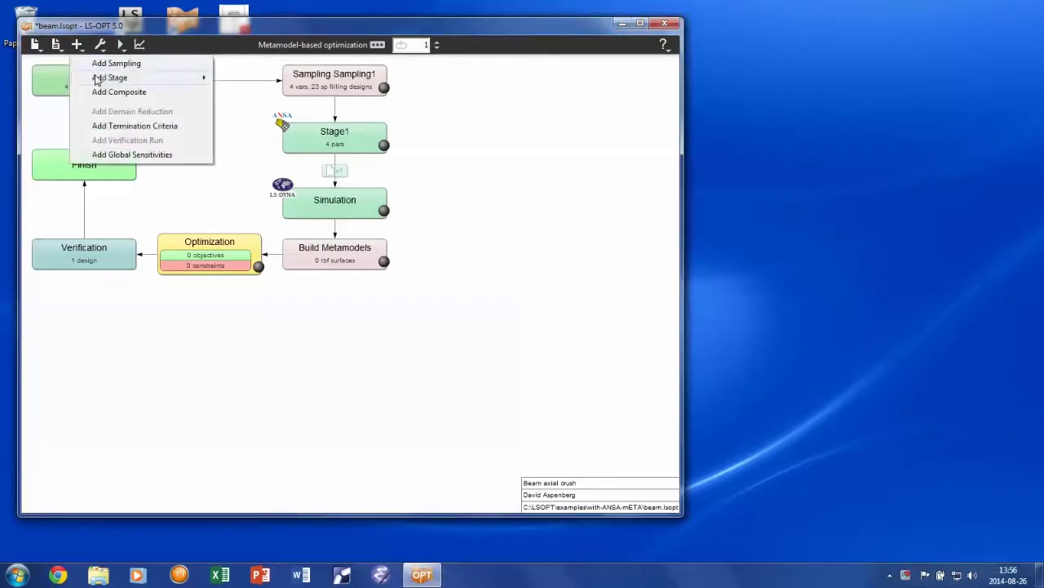
mouse_move(110, 78)
left_click(245, 78)
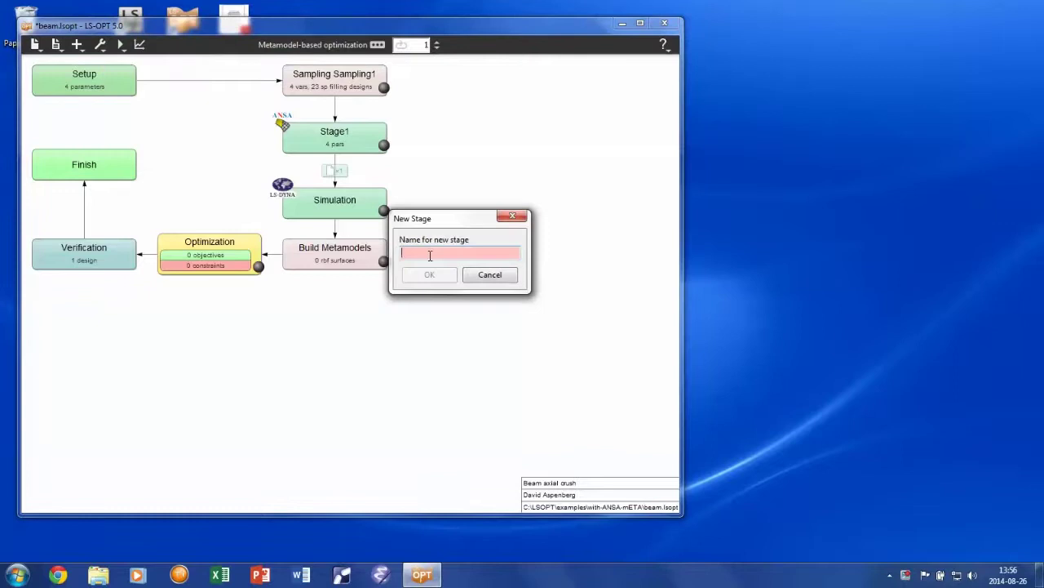
type("PostPro")
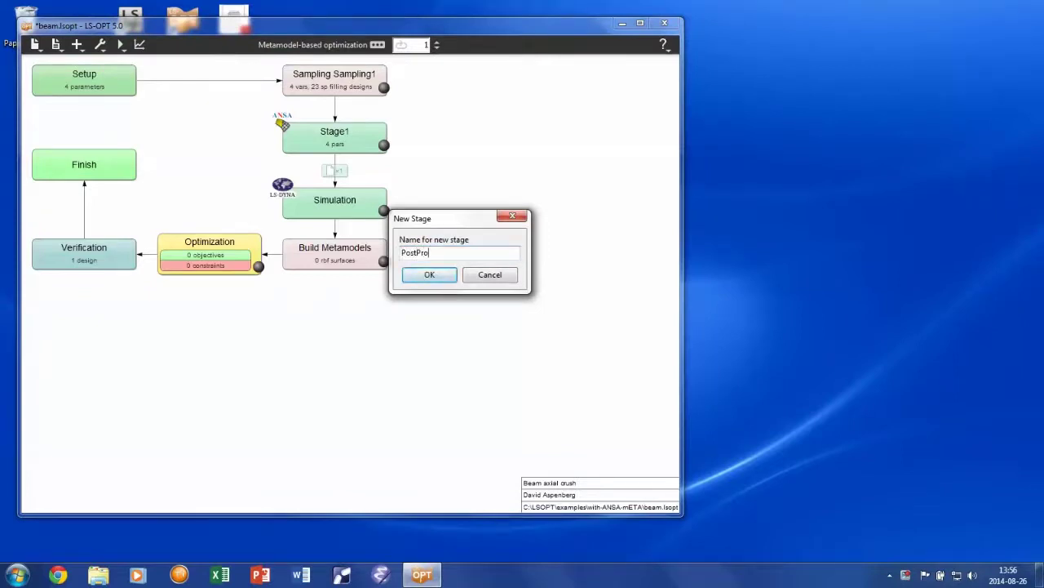
left_click(443, 274)
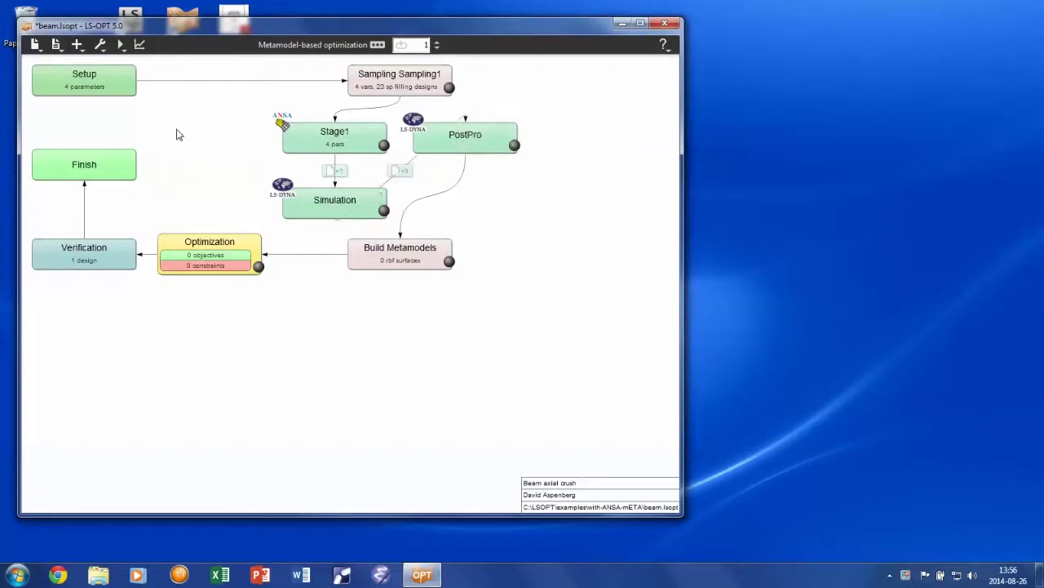
left_click(101, 45)
left_click(108, 65)
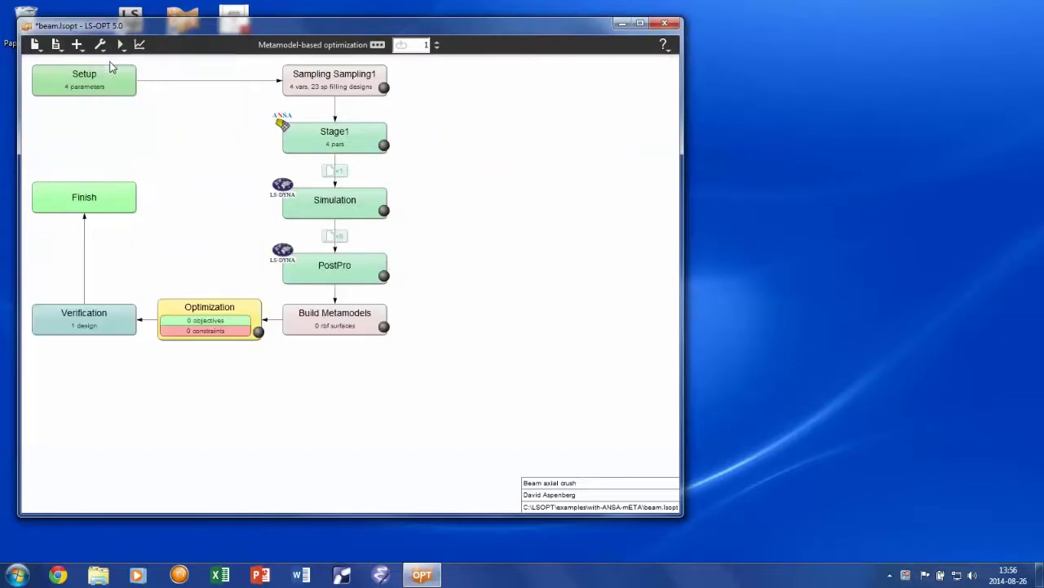
Step: Set the PostPro stage's package to METAPost
double_click(355, 273)
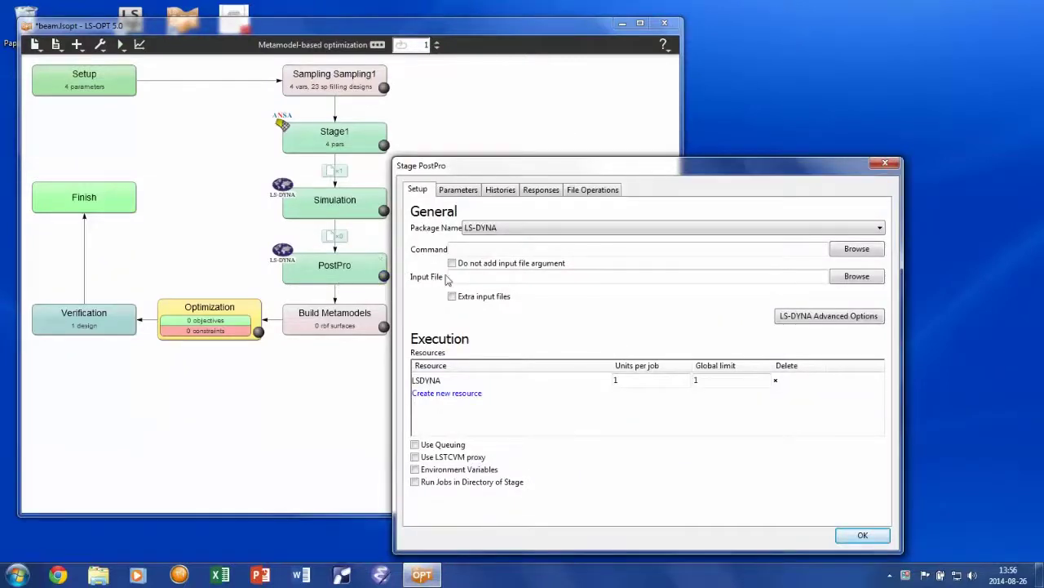
left_click(841, 228)
left_click(778, 310)
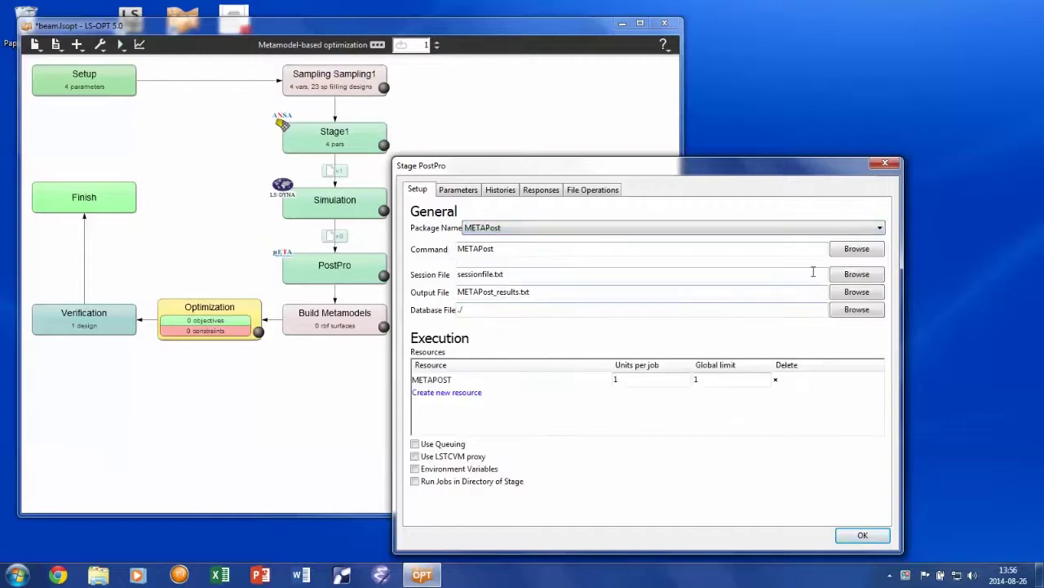
Step: Set the METAPost command to meta_post64.bat in the meta_post_v15.1.1 folder
left_click(857, 250)
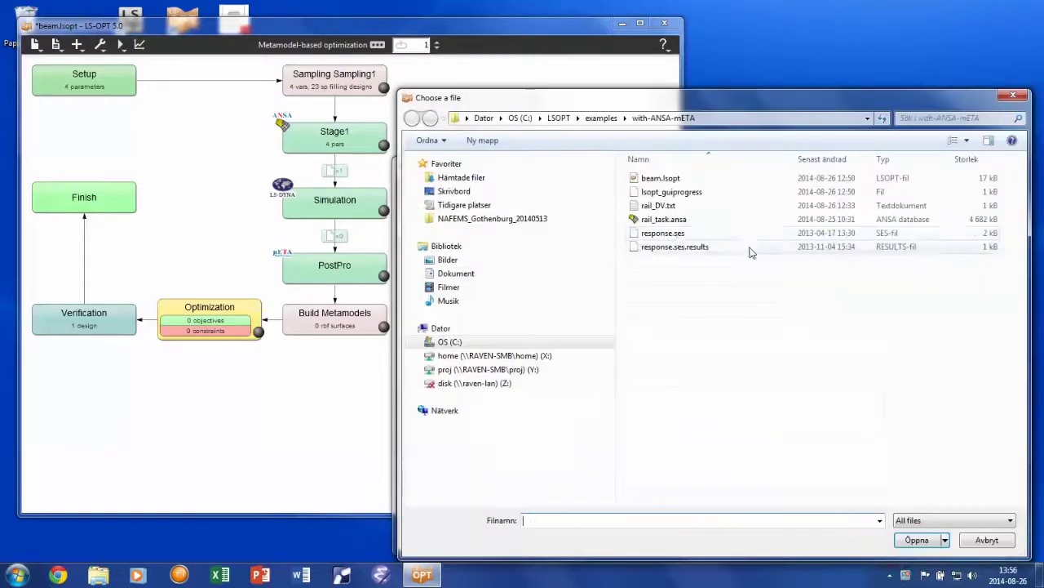
left_click(449, 343)
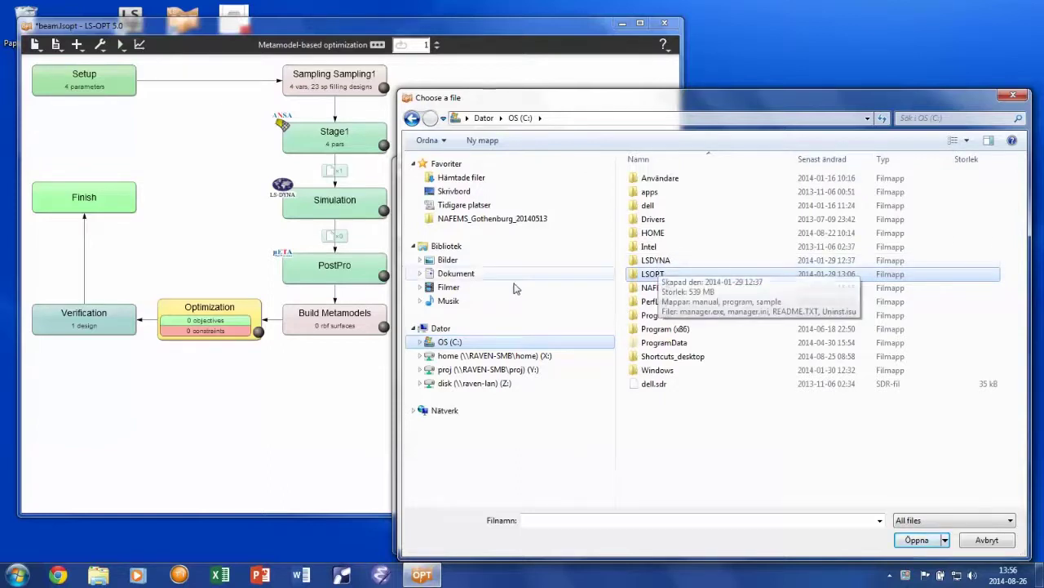
left_click(653, 180)
double_click(653, 179)
double_click(653, 179)
double_click(653, 179)
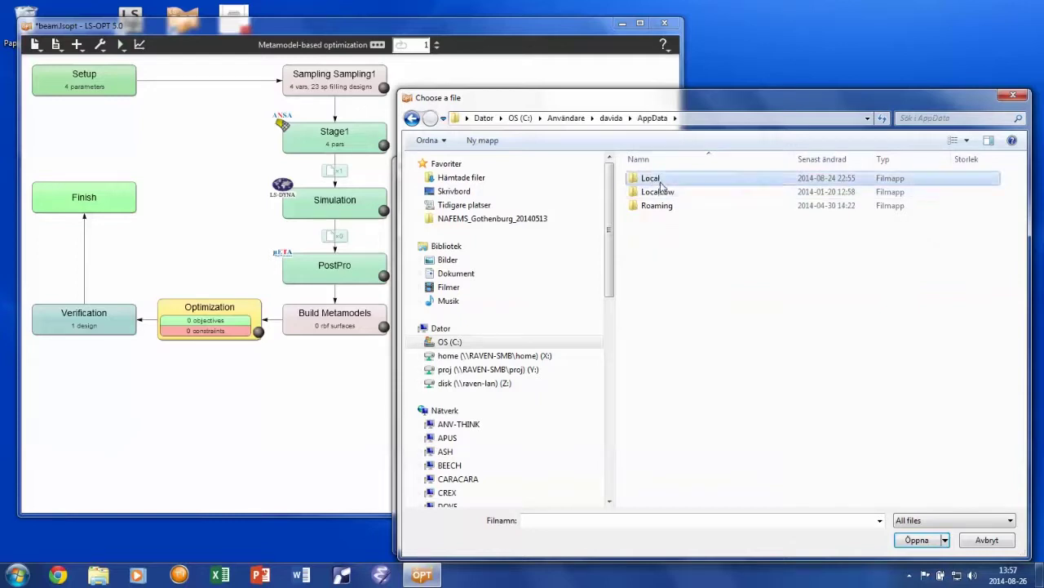
double_click(656, 181)
double_click(666, 194)
double_click(665, 194)
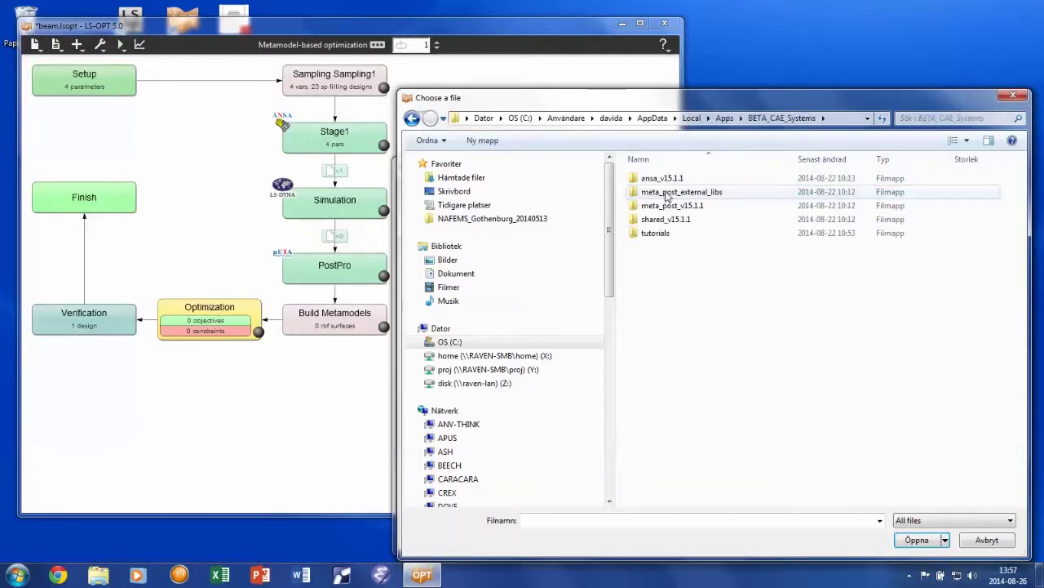
double_click(667, 207)
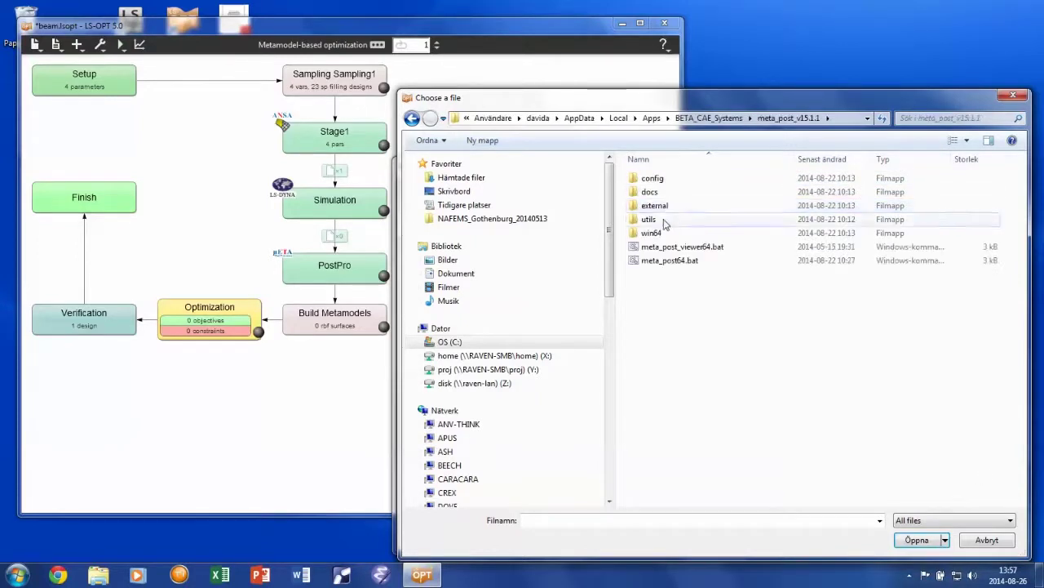
double_click(657, 261)
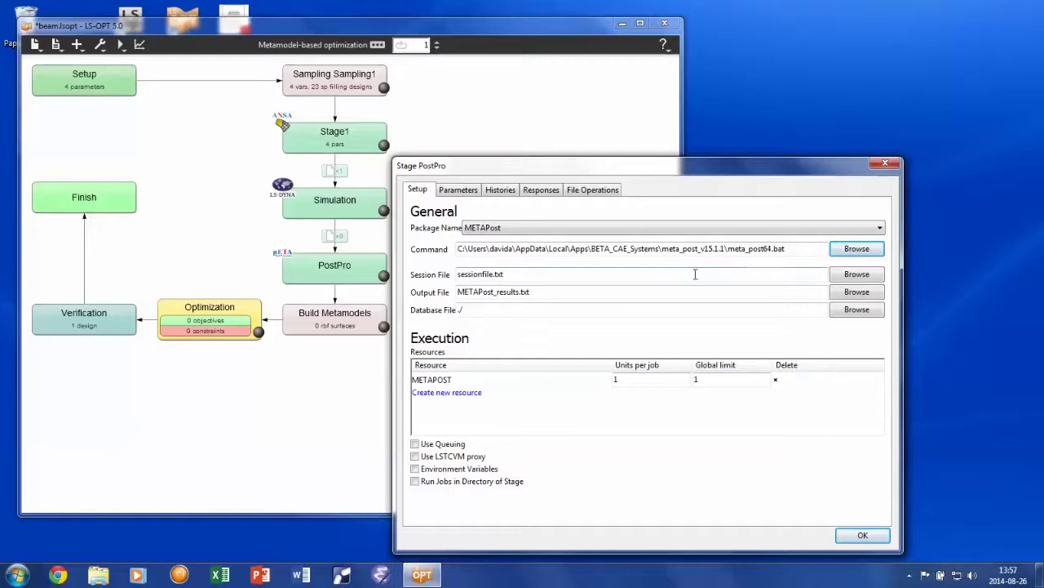
Step: Use response.ses as the session file and response.ses.results as the output file
left_click(844, 276)
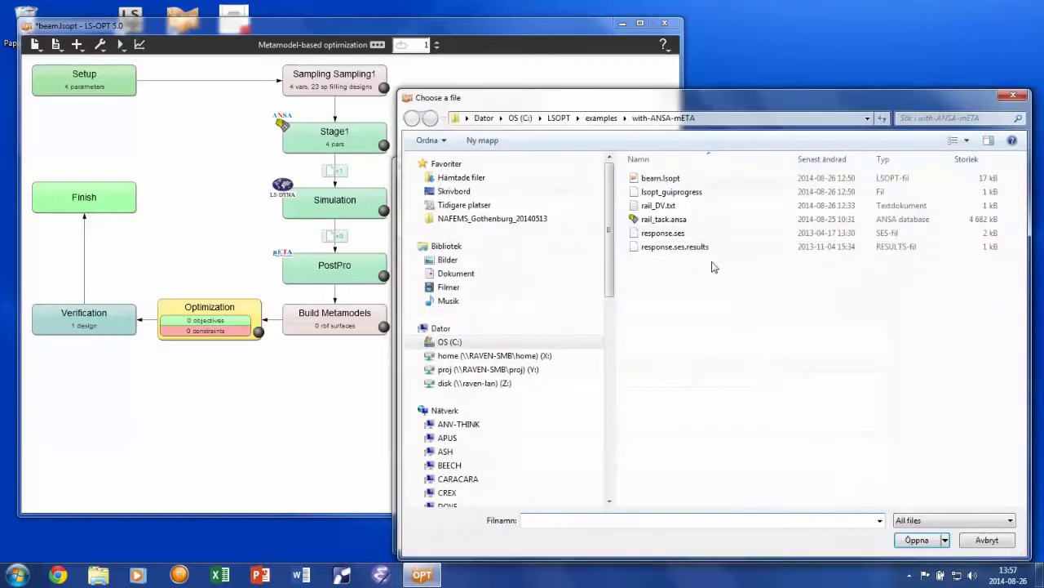
double_click(662, 234)
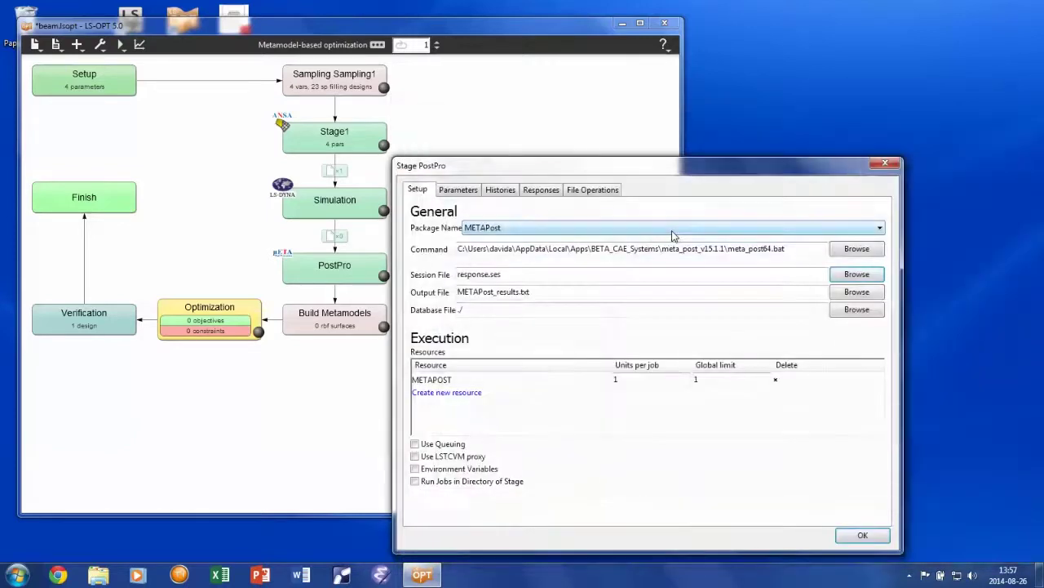
left_click(840, 296)
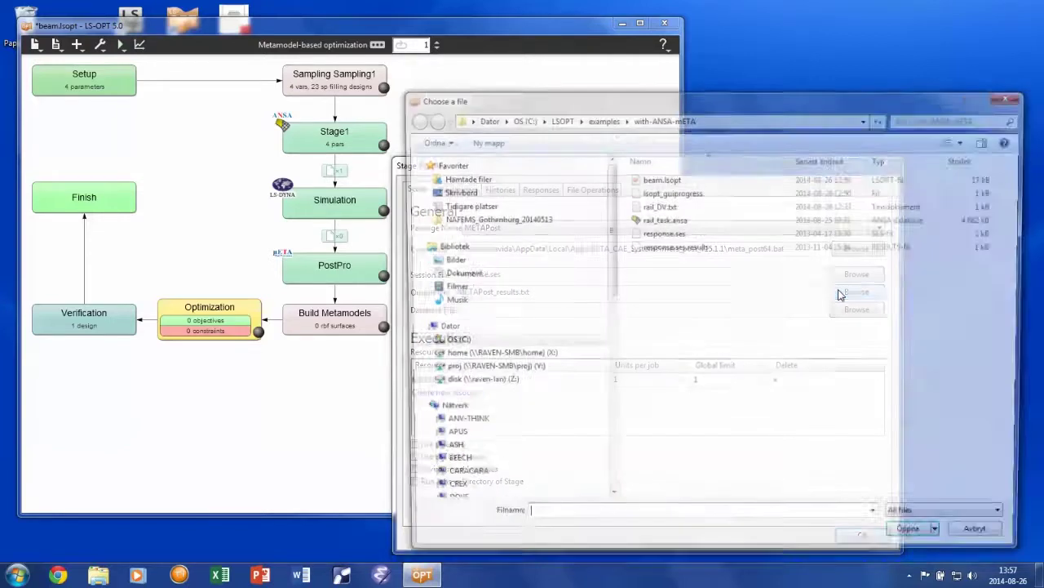
left_click(700, 247)
double_click(701, 247)
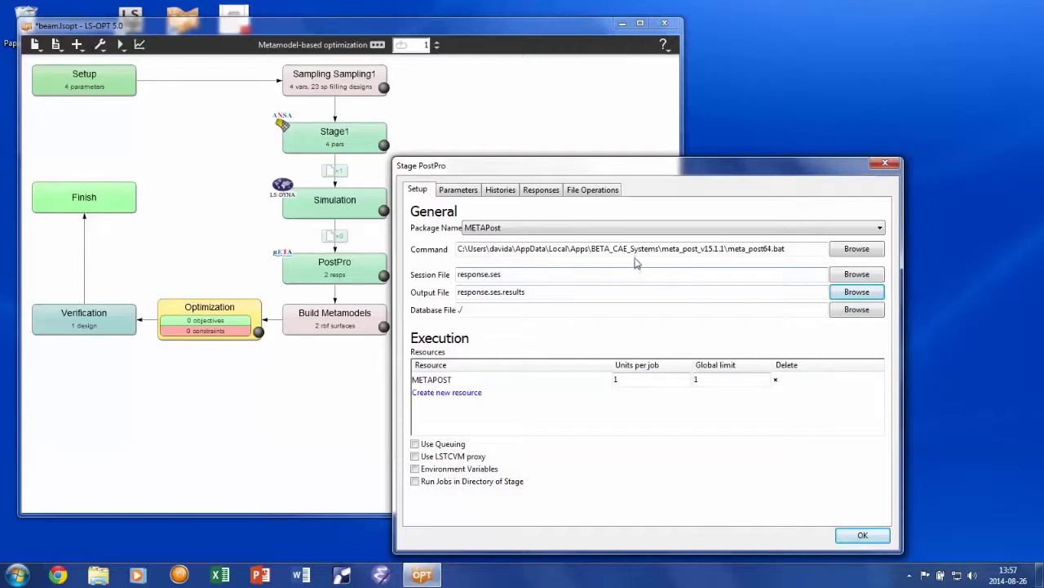
Step: Run PostPro jobs in the Simulation stage's directory and close the stage settings
left_click(542, 191)
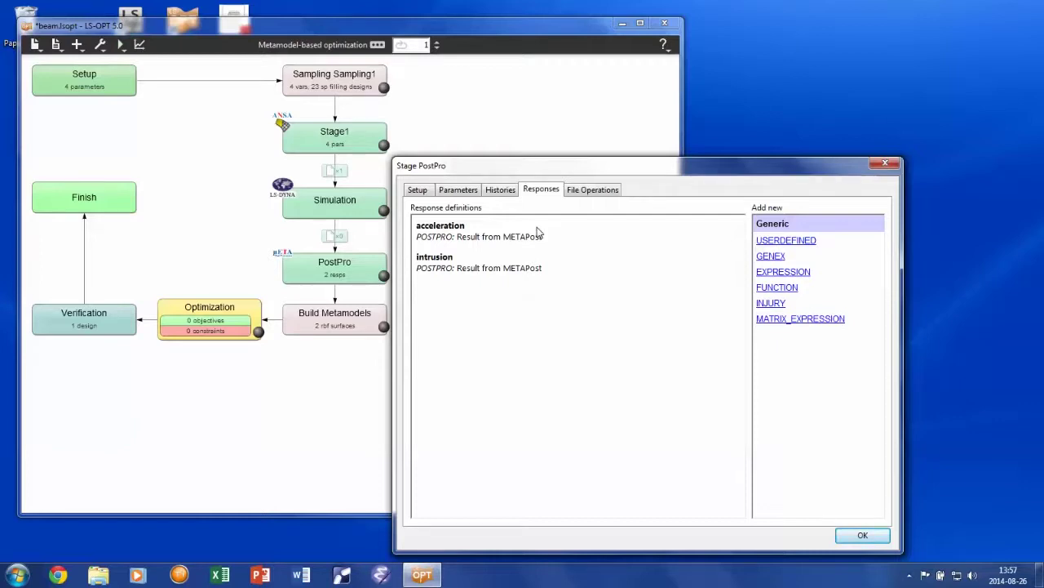
left_click(418, 190)
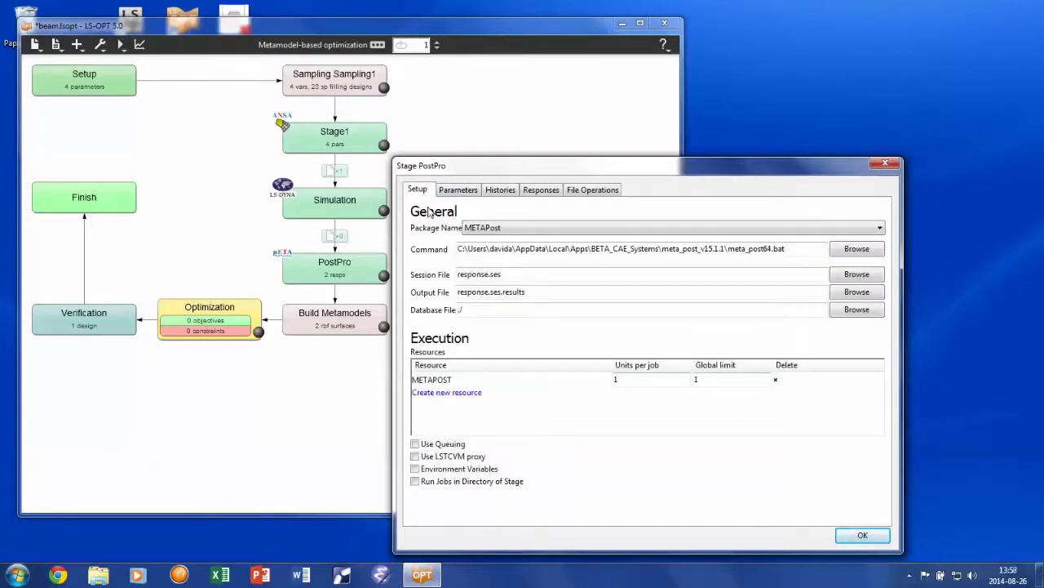
left_click(415, 482)
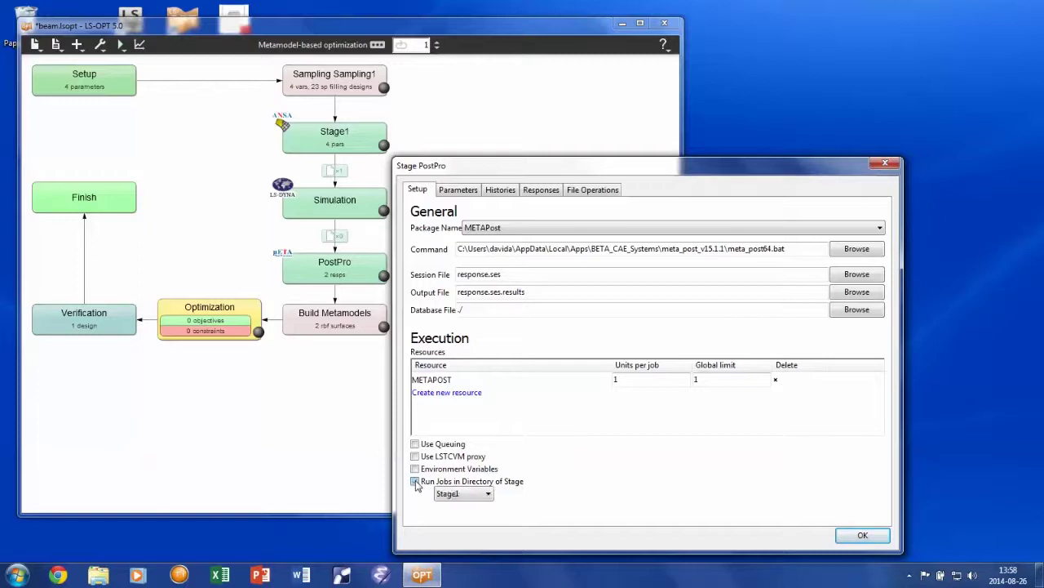
left_click(482, 494)
left_click(476, 518)
left_click(851, 536)
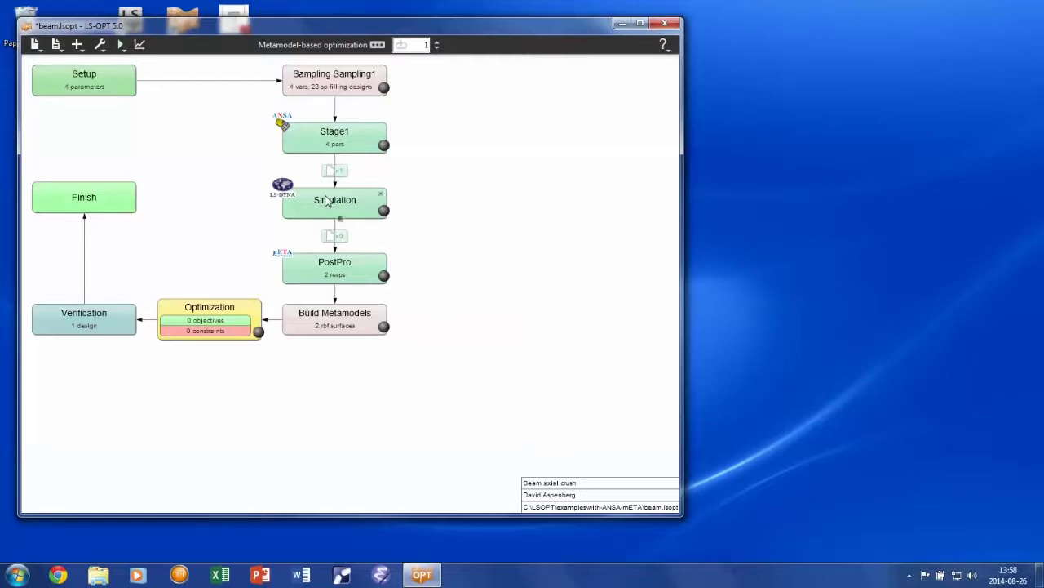
Step: In the Simulation stage's responses, try adding a NODOUT response and then discard it
double_click(327, 200)
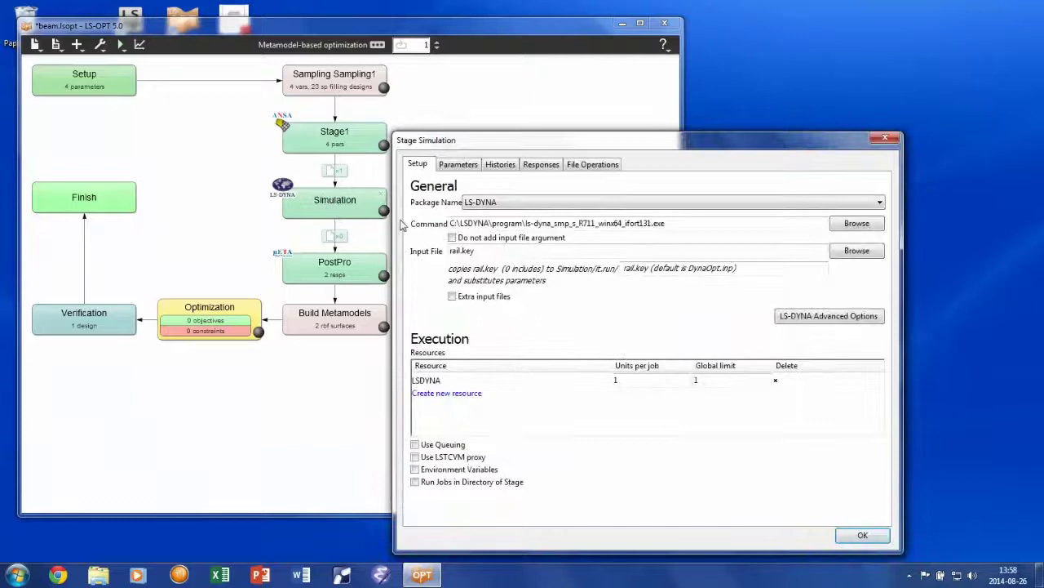
left_click(542, 164)
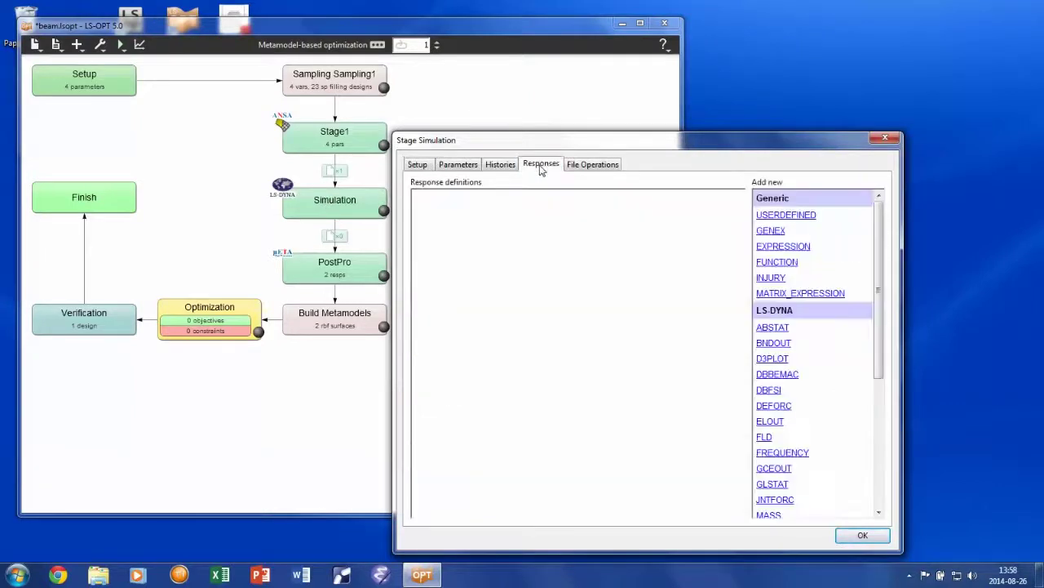
left_click_drag(878, 296, 877, 349)
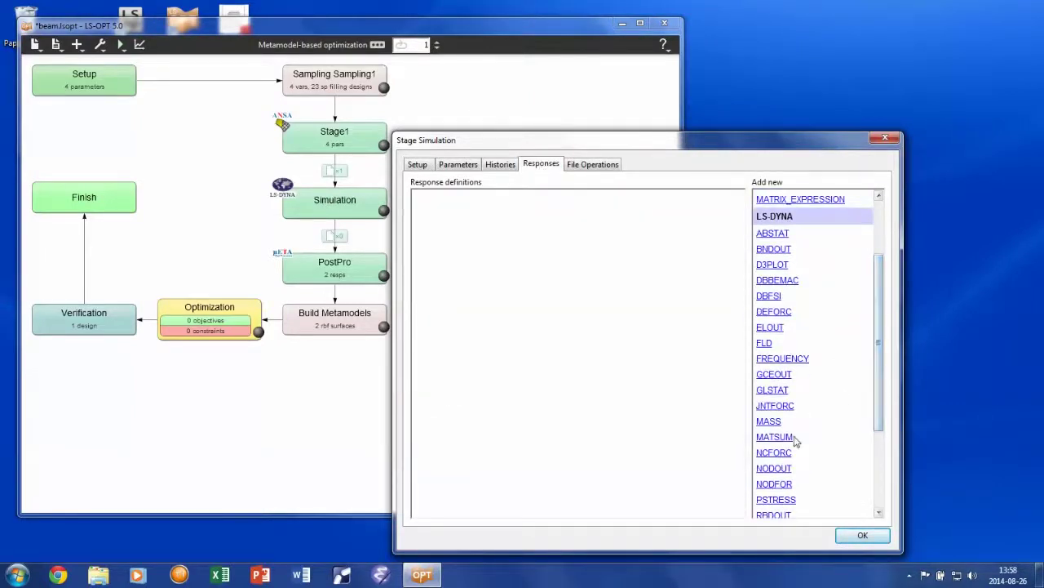
left_click(773, 470)
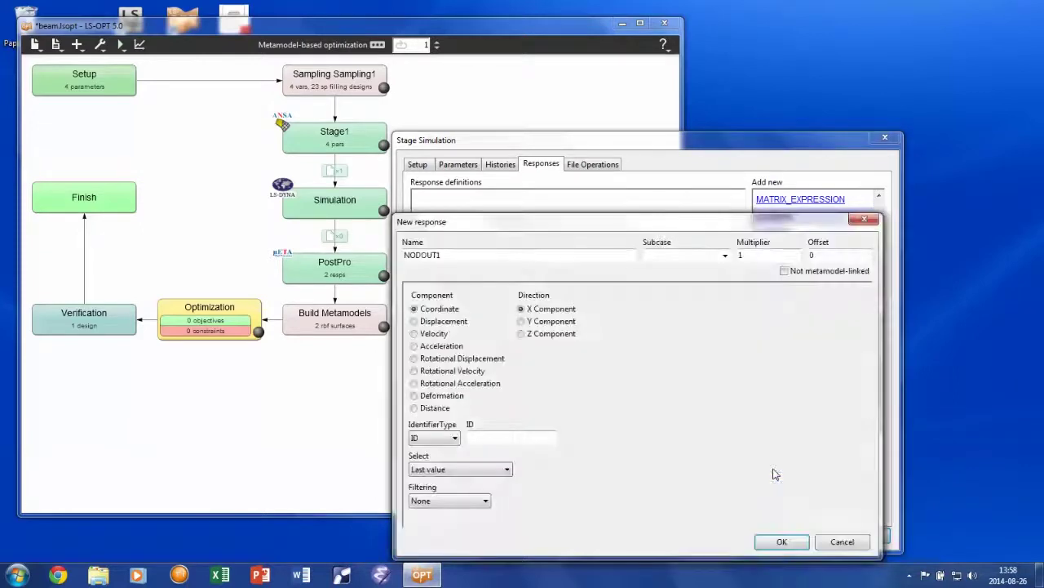
left_click(841, 542)
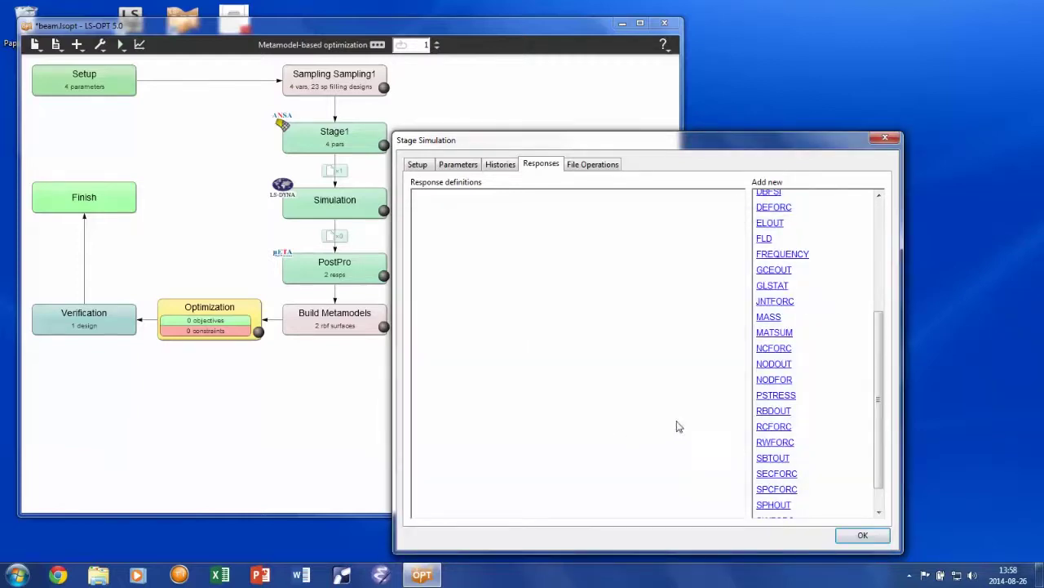
Step: Add a MASS response named 'mass' for part 2 and confirm the stage settings
left_click(769, 317)
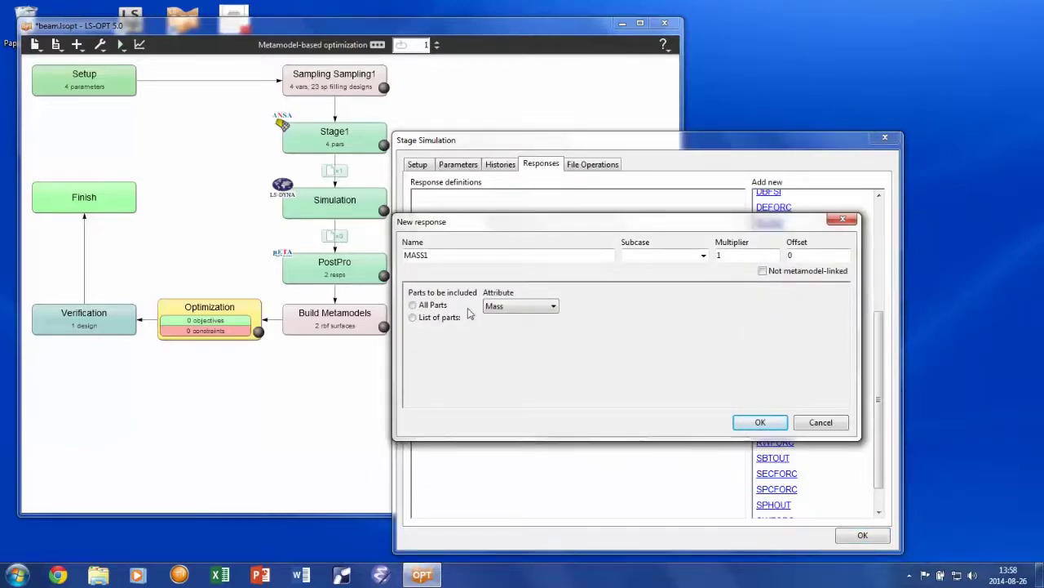
left_click(414, 318)
type("2")
double_click(446, 256)
type("mass")
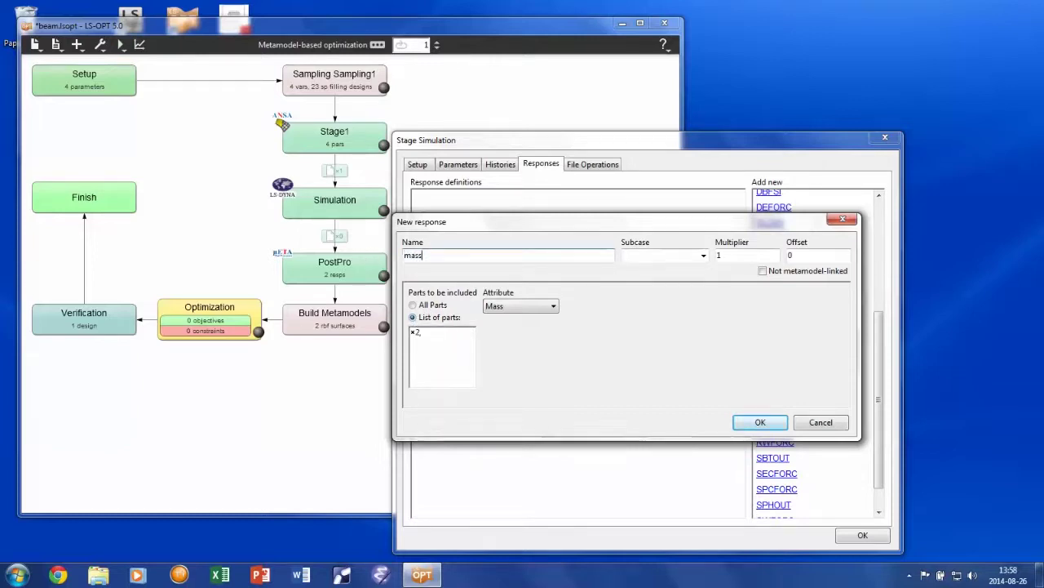
left_click(760, 423)
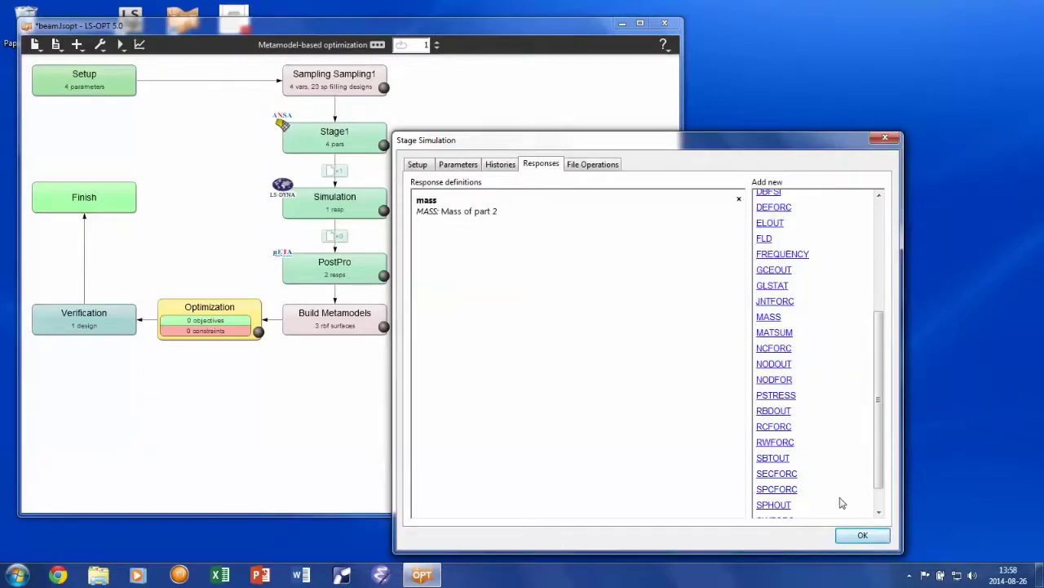
left_click(841, 532)
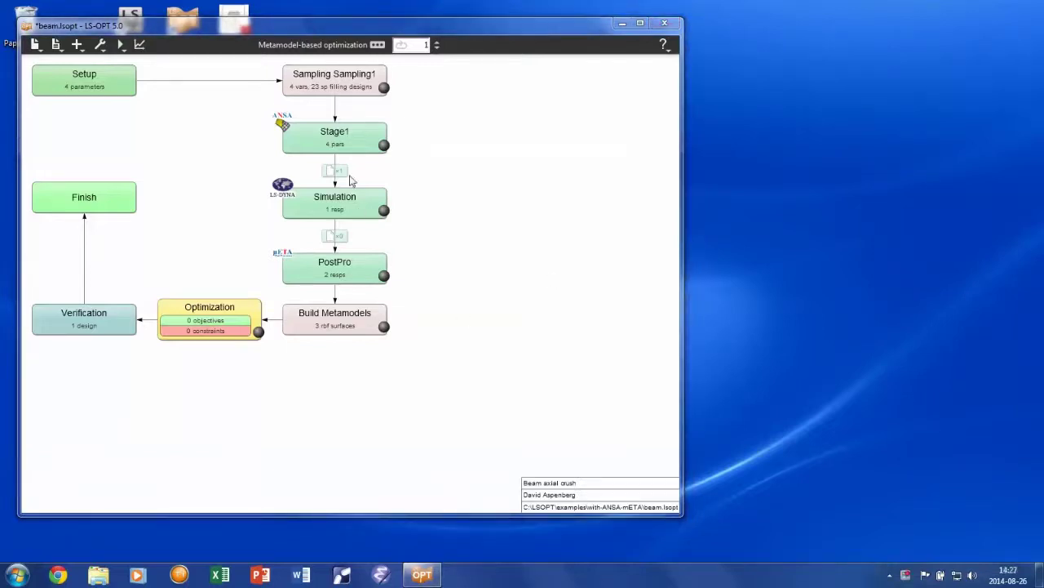
Step: Rename the Stage1 stage to PrePro
right_click(336, 134)
left_click(413, 143)
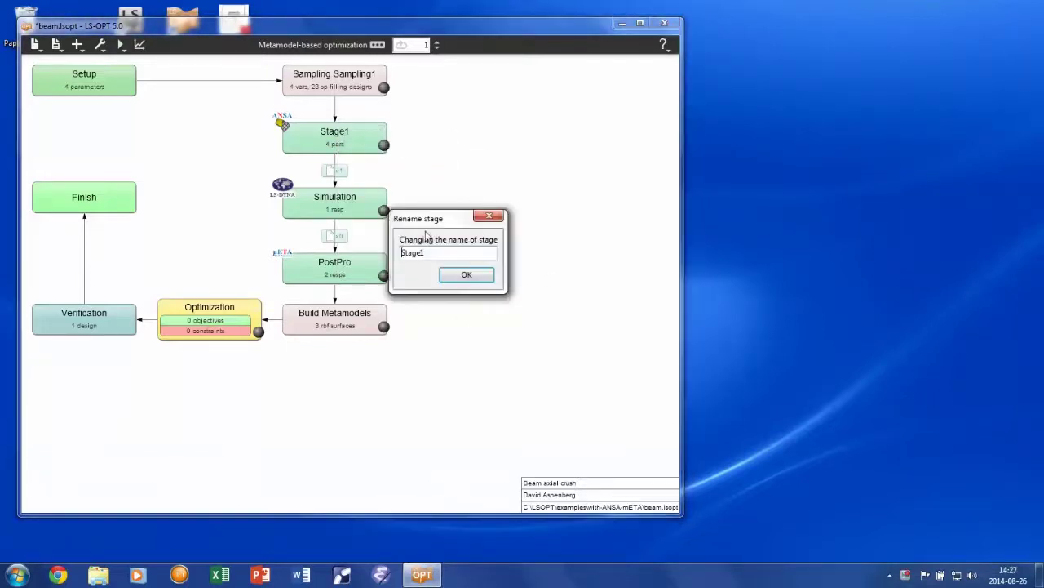
type("PrePro")
left_click(455, 278)
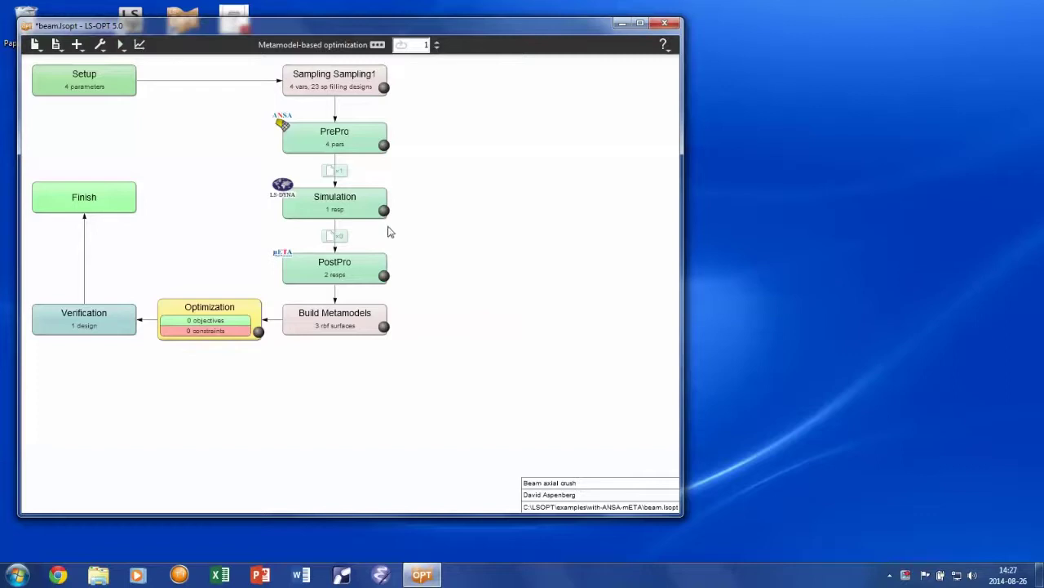
Step: Switch the optimization strategy to Sequential with Domain Reduction (SRSM)
left_click(378, 47)
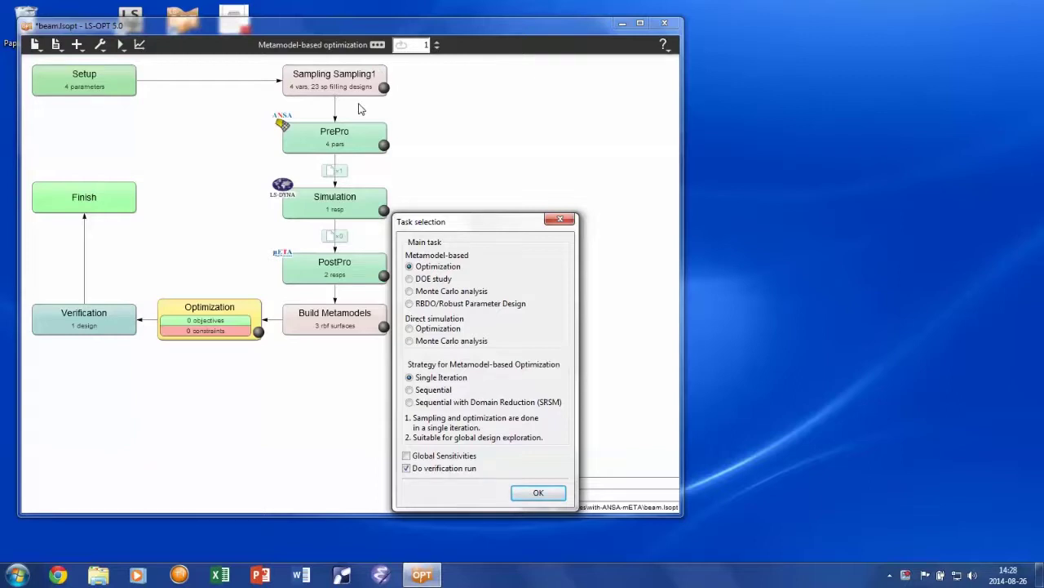
left_click(410, 403)
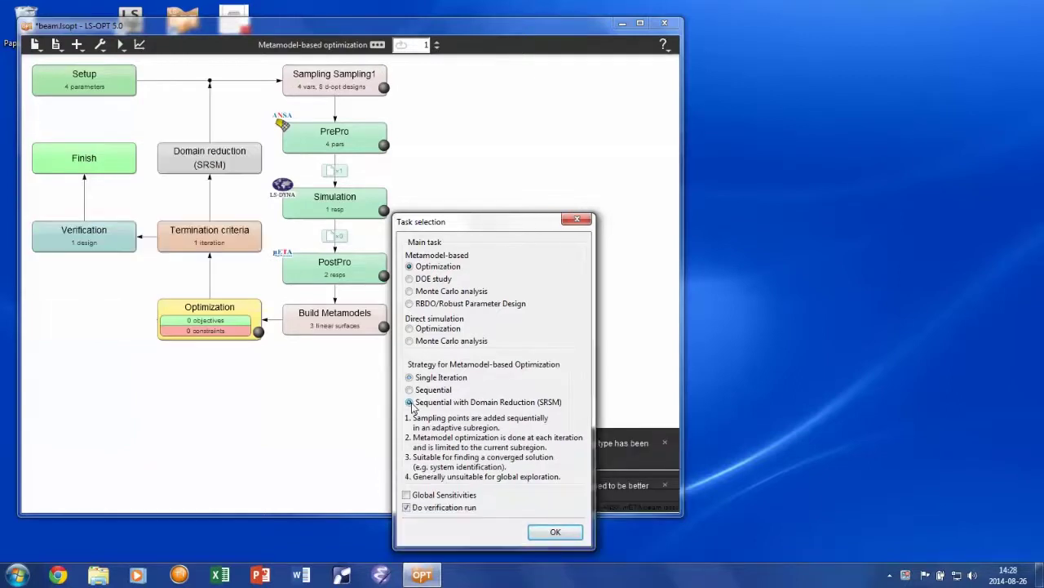
left_click(547, 533)
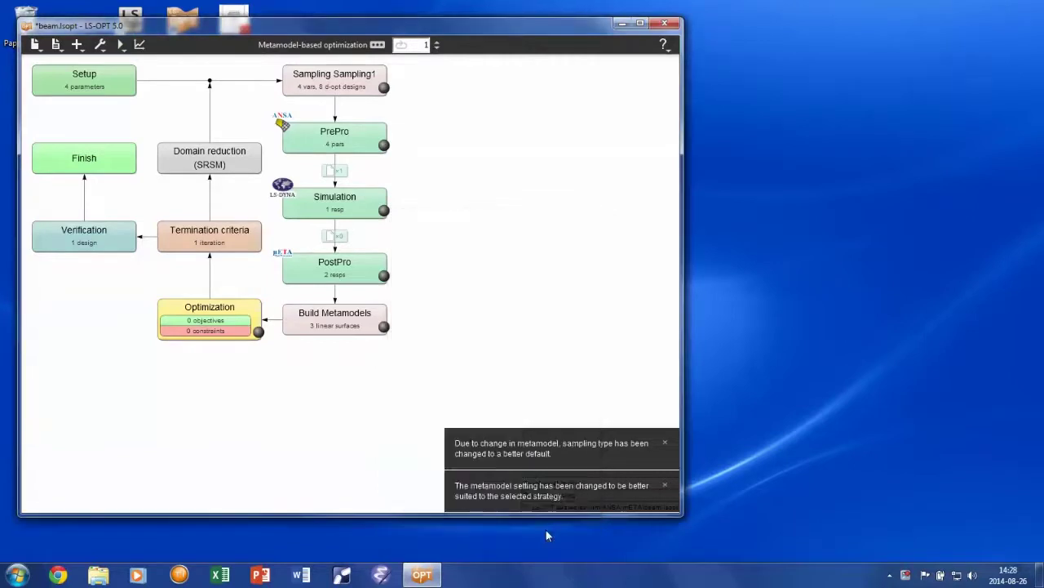
Step: Make maximizing acceleration the optimization objective
left_click(214, 323)
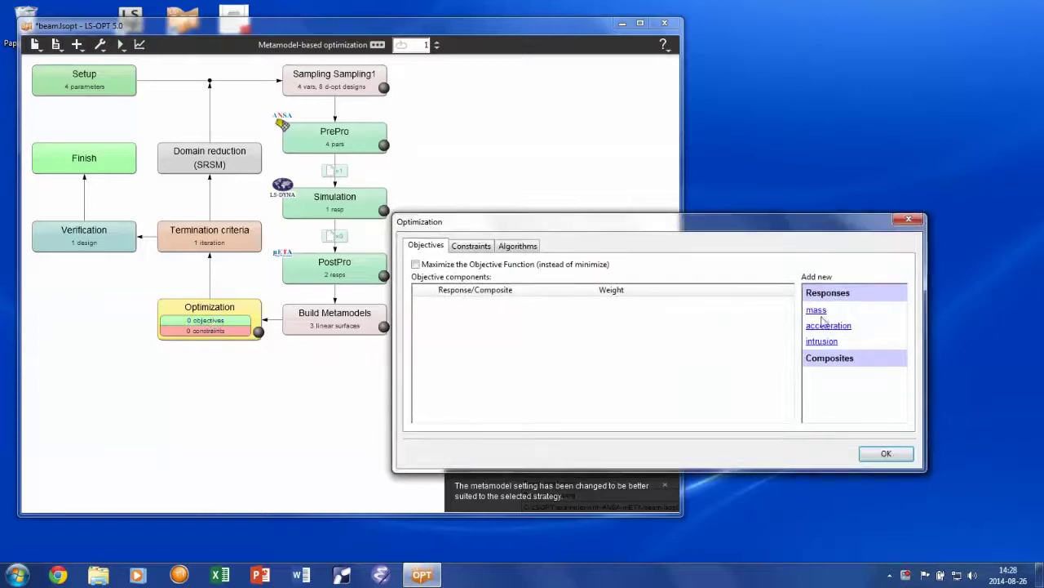
left_click(828, 325)
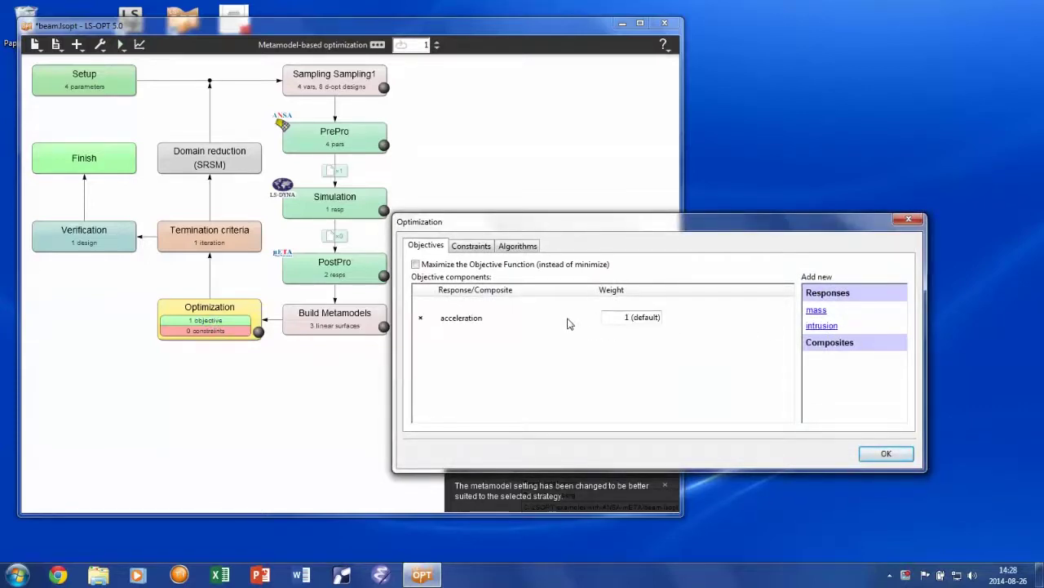
left_click(417, 265)
Step: Add constraints mass ≤ 1.8 and intrusion ≤ -330, then confirm
left_click(474, 246)
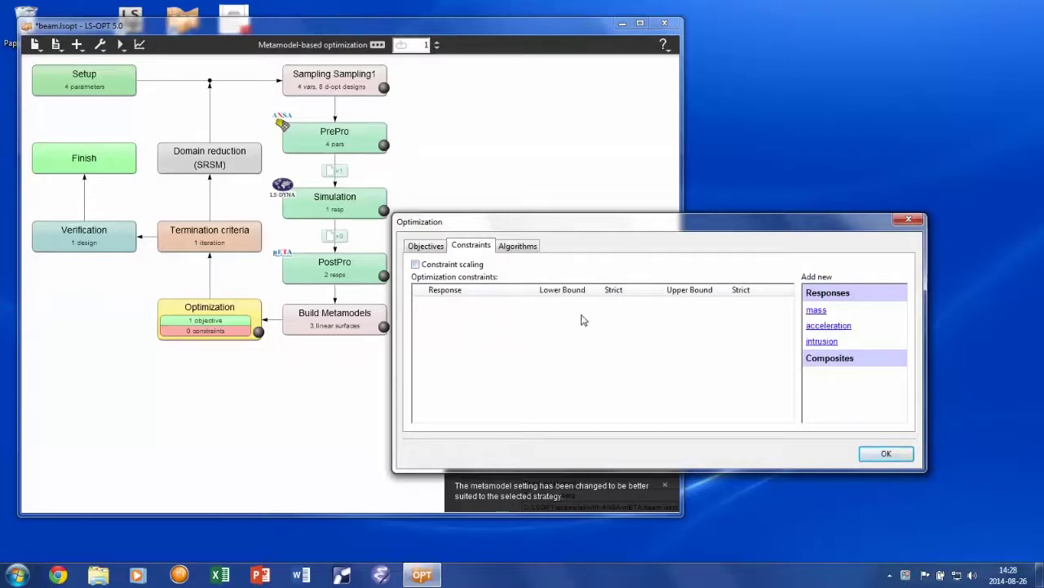
left_click(816, 311)
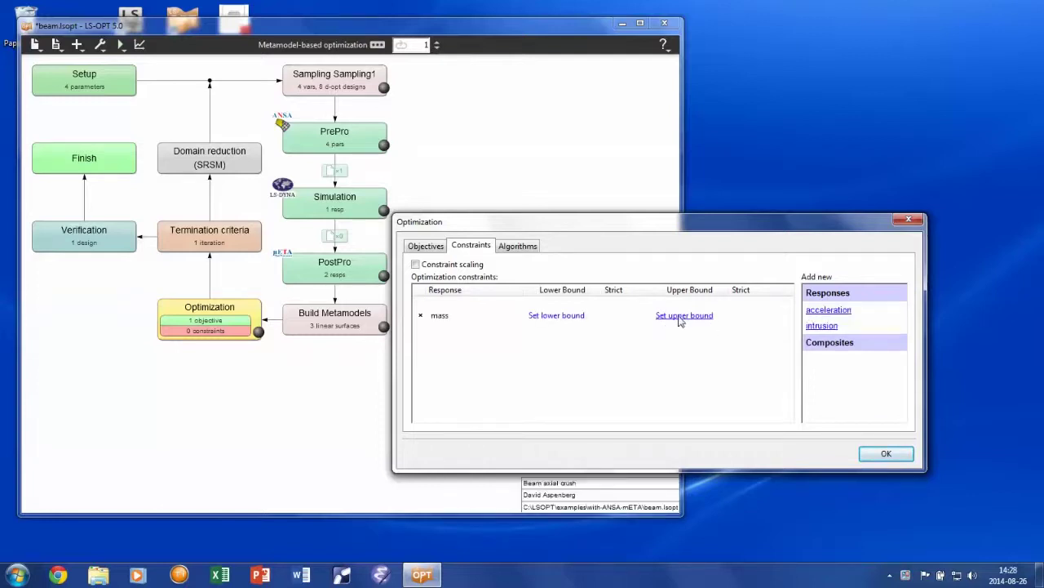
left_click(675, 318)
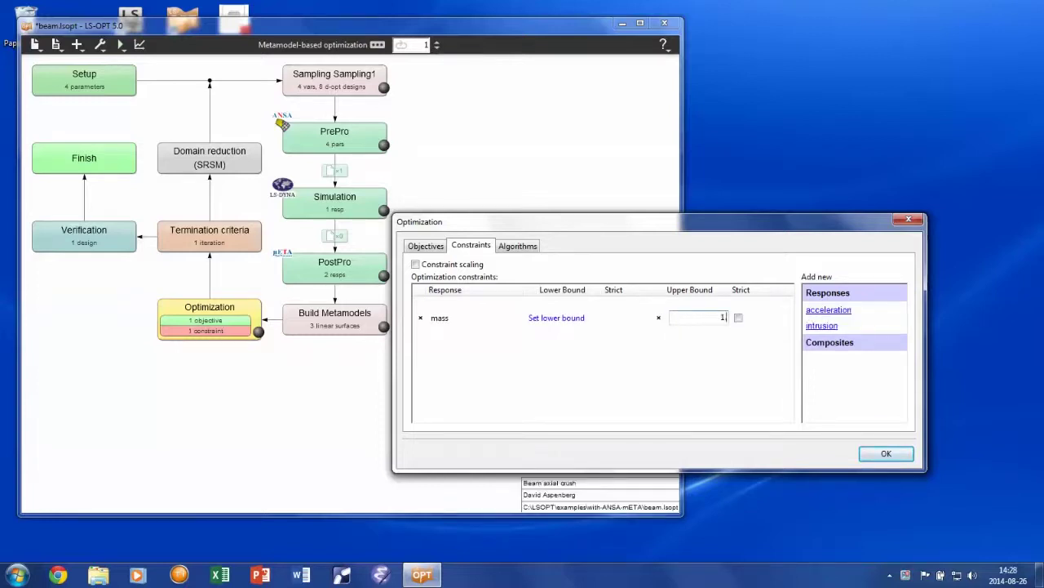
left_click(822, 325)
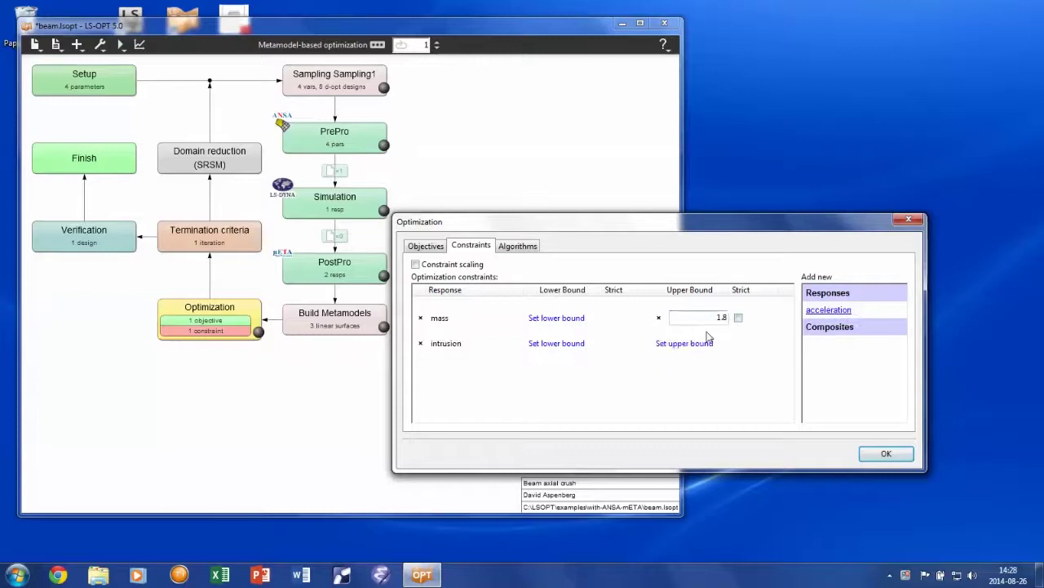
left_click(692, 345)
type("-330")
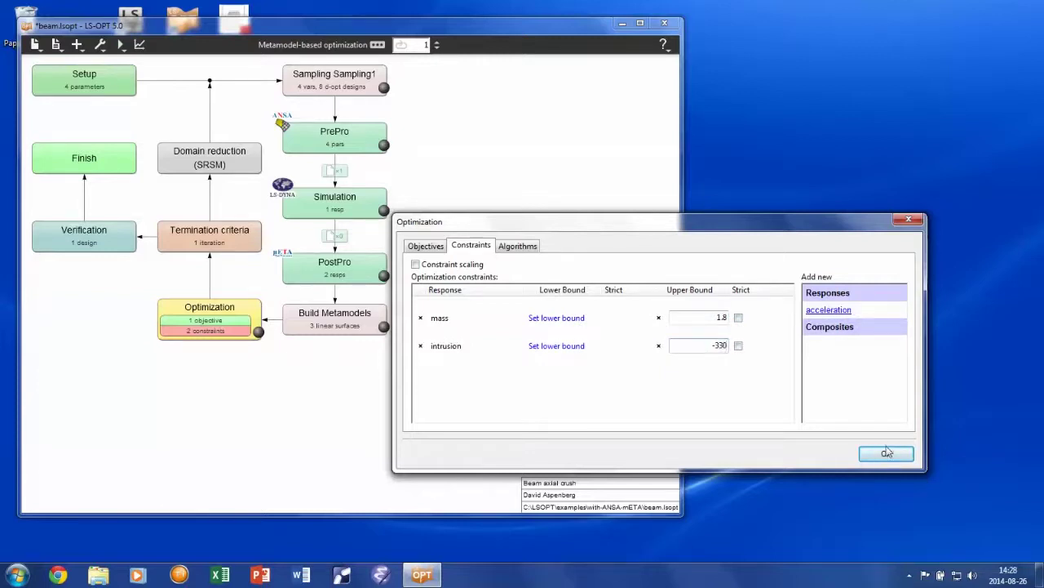
left_click(886, 455)
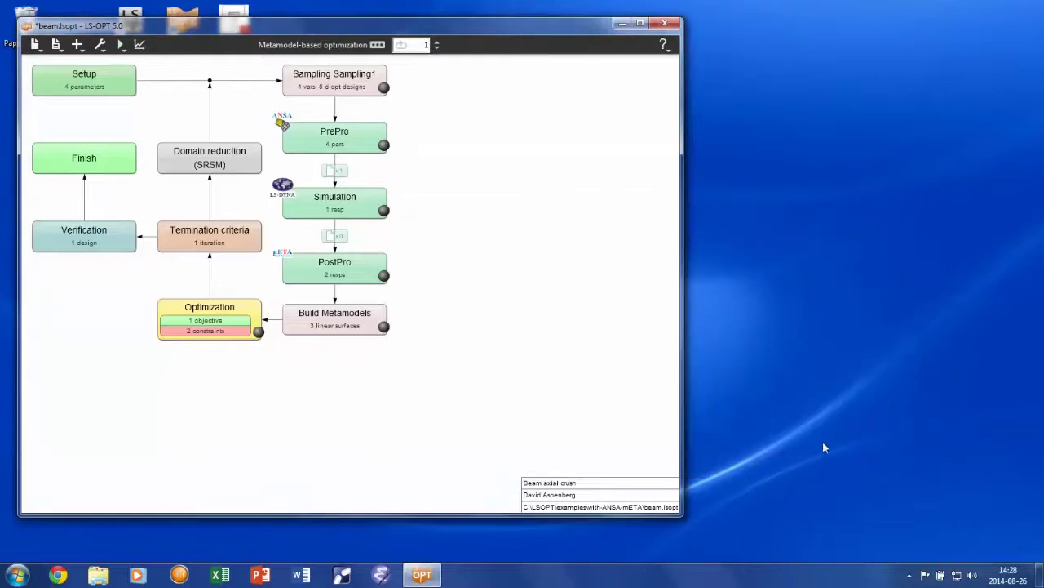
Step: Set the maximum number of optimization iterations to 10
left_click(214, 240)
left_click_drag(407, 357, 393, 355)
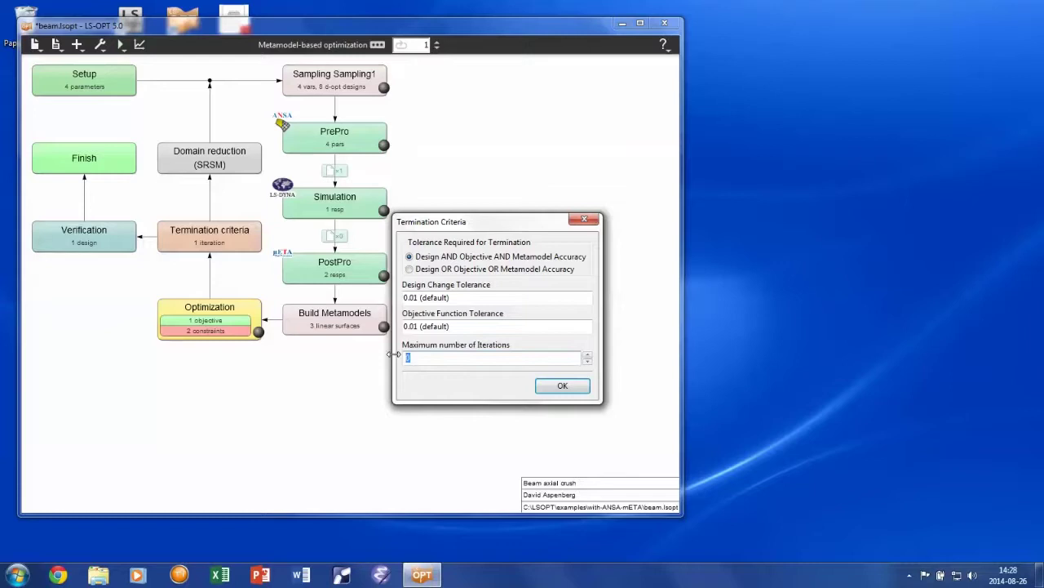
left_click(563, 385)
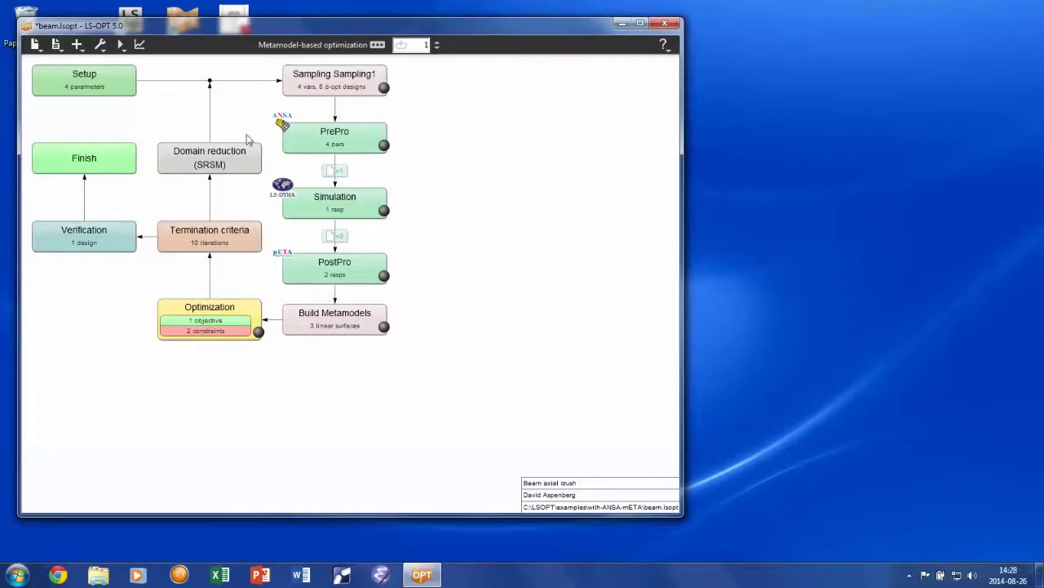
left_click(120, 47)
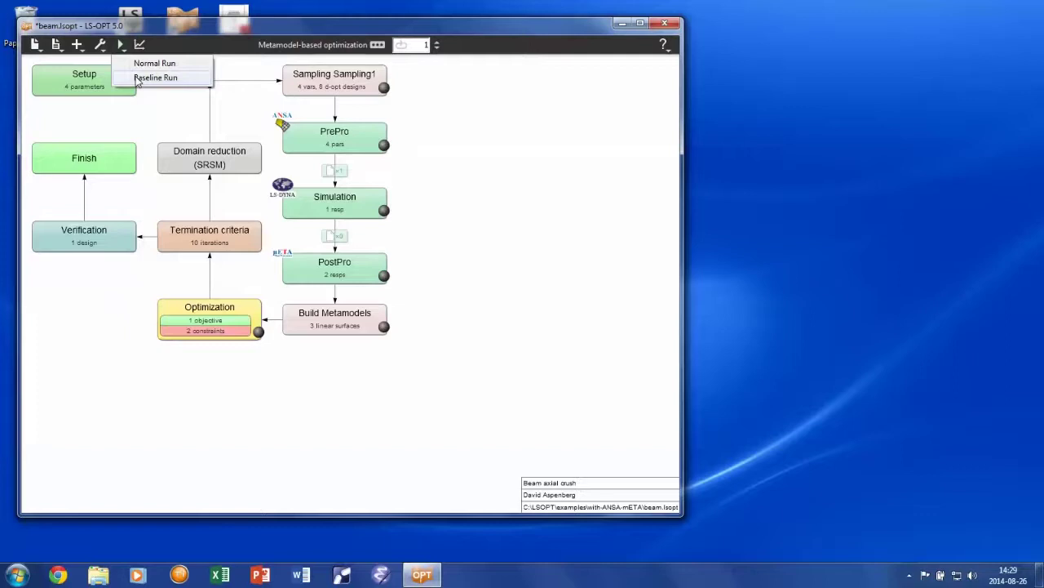
Step: Run the optimization and, when finished, open the viewer's New plot gallery
left_click(138, 77)
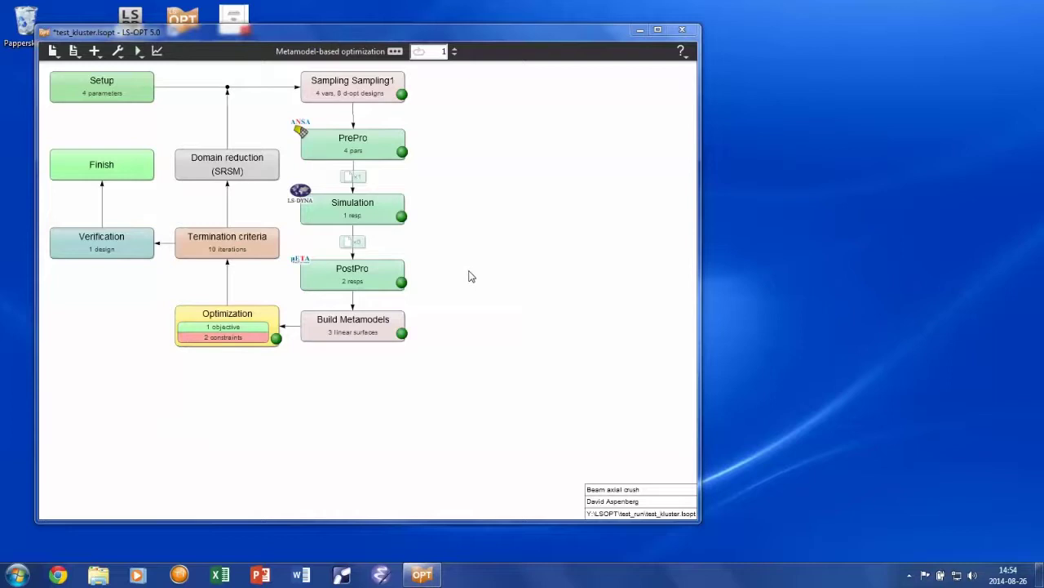
left_click(156, 52)
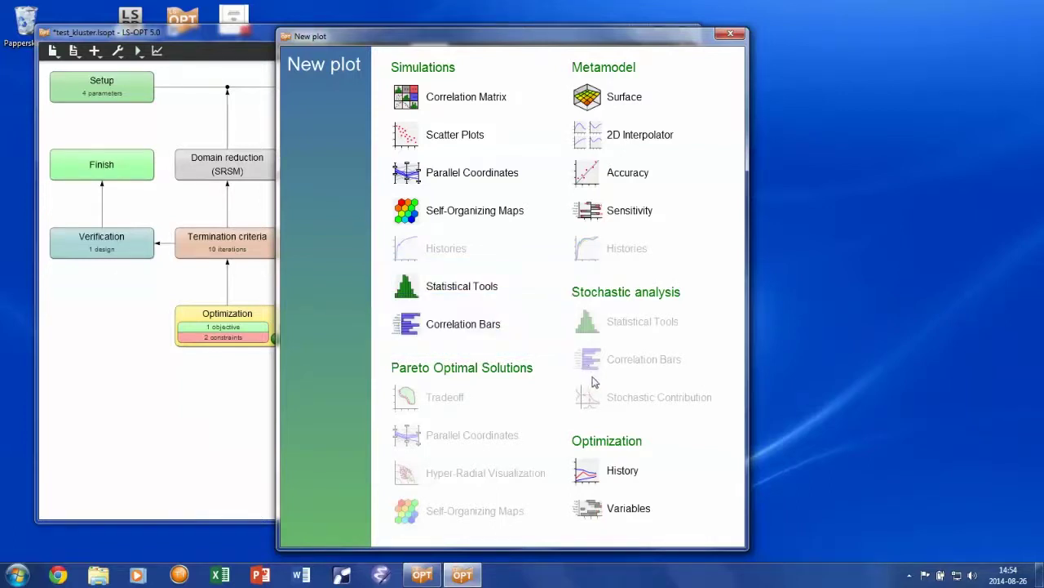
Step: Plot the optimization history, showing the intrusion and then the mass constraint
left_click(622, 474)
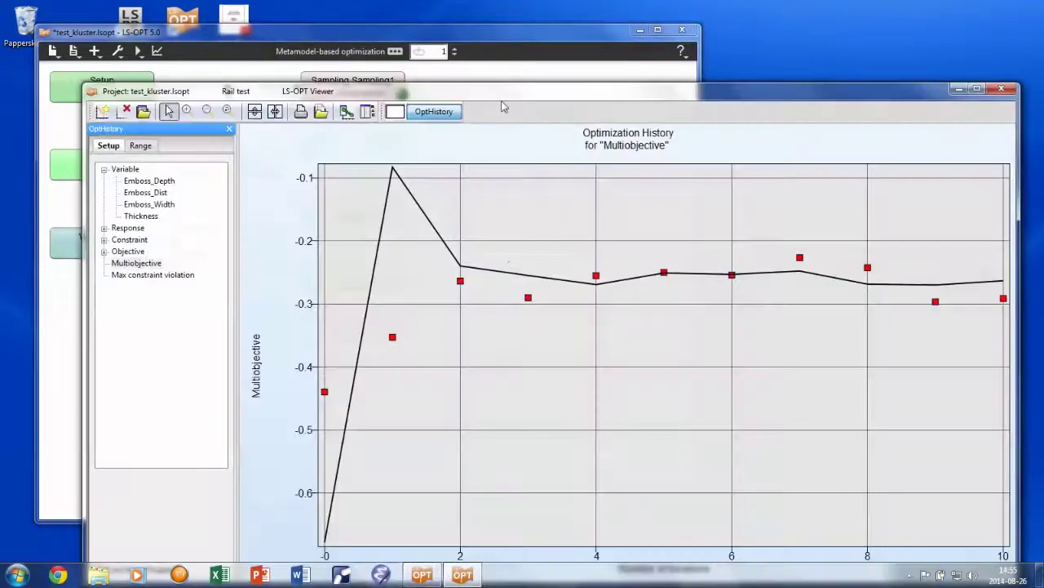
left_click_drag(502, 96, 481, 55)
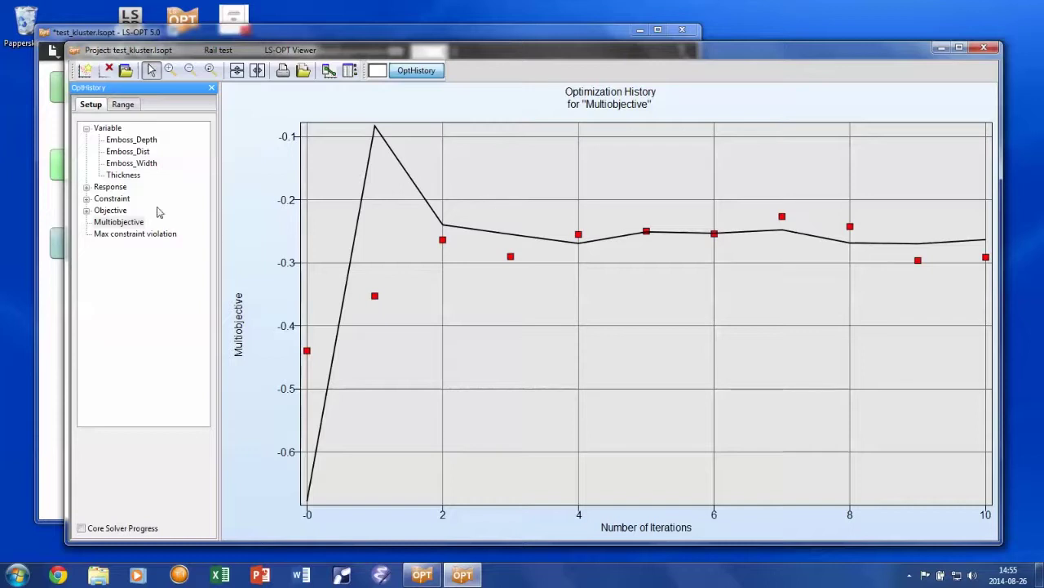
left_click(87, 198)
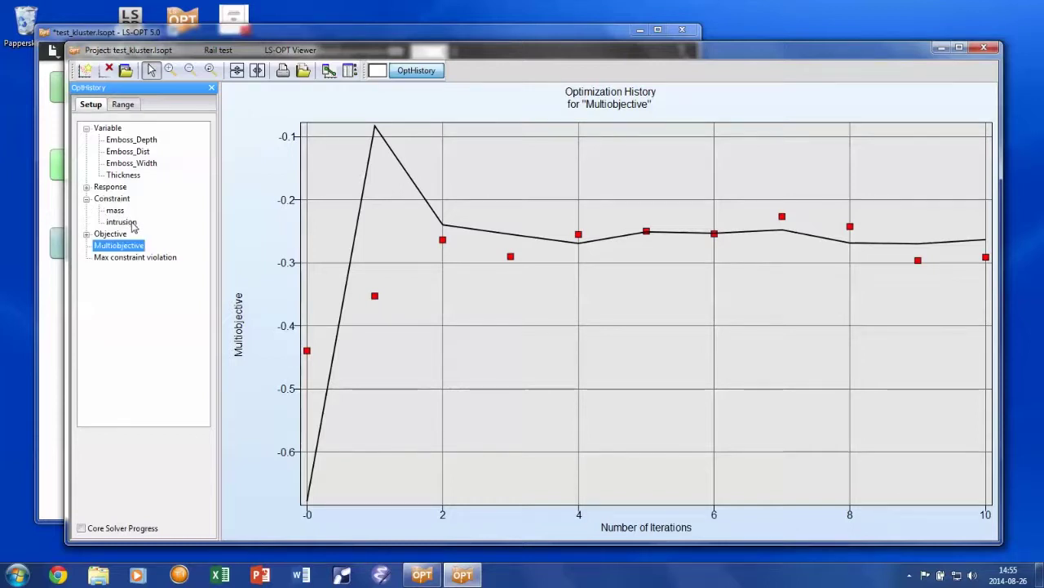
left_click(122, 221)
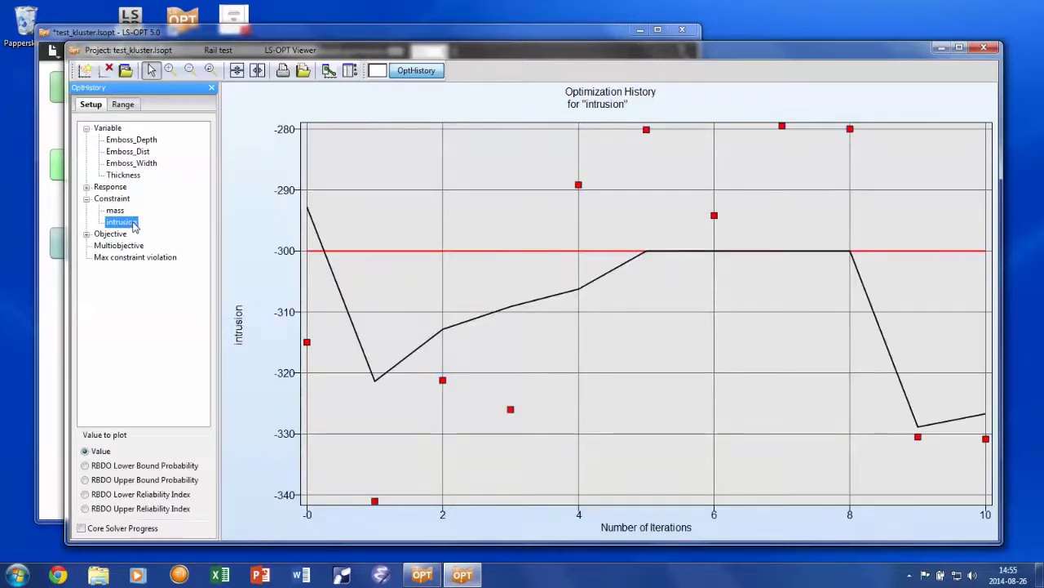
left_click(115, 211)
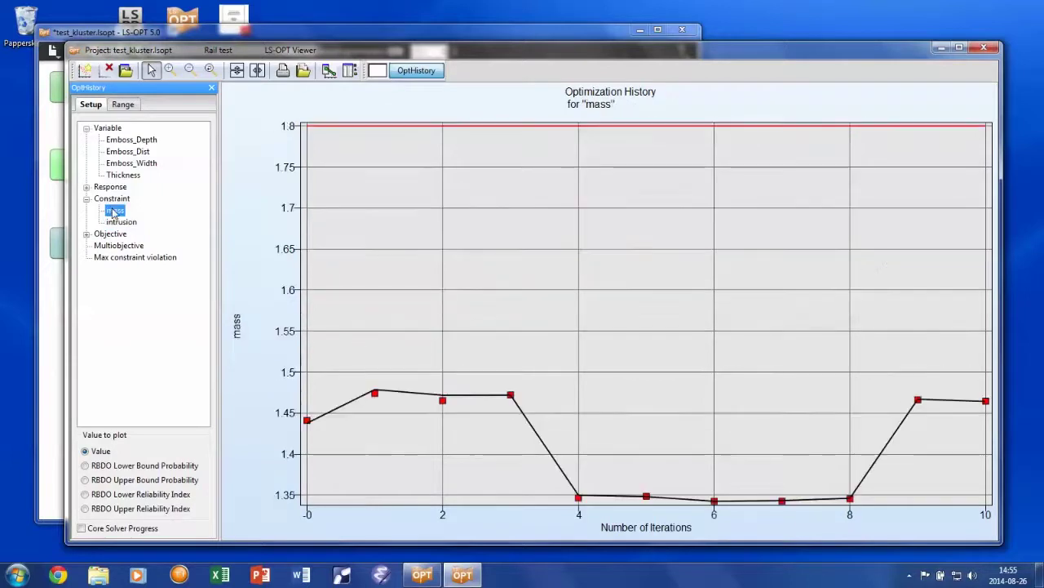